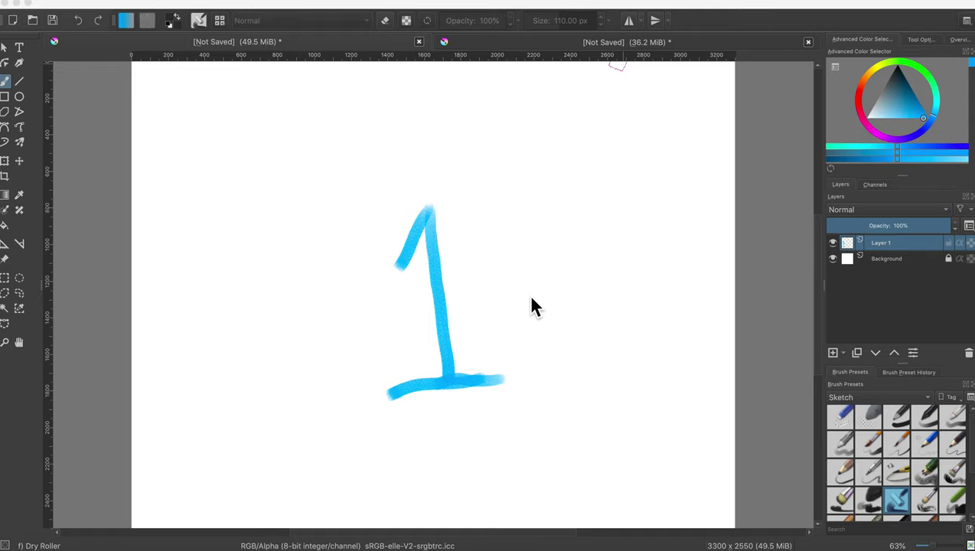
Flip between the two document tabs, ending on the 36.2 MiB drawing of the blue 2.
left_click(779, 297)
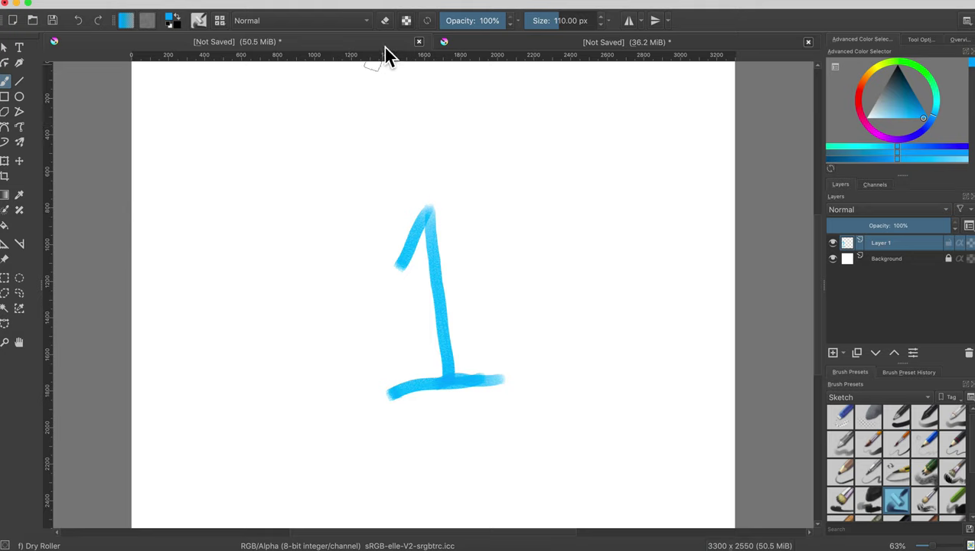
left_click(486, 45)
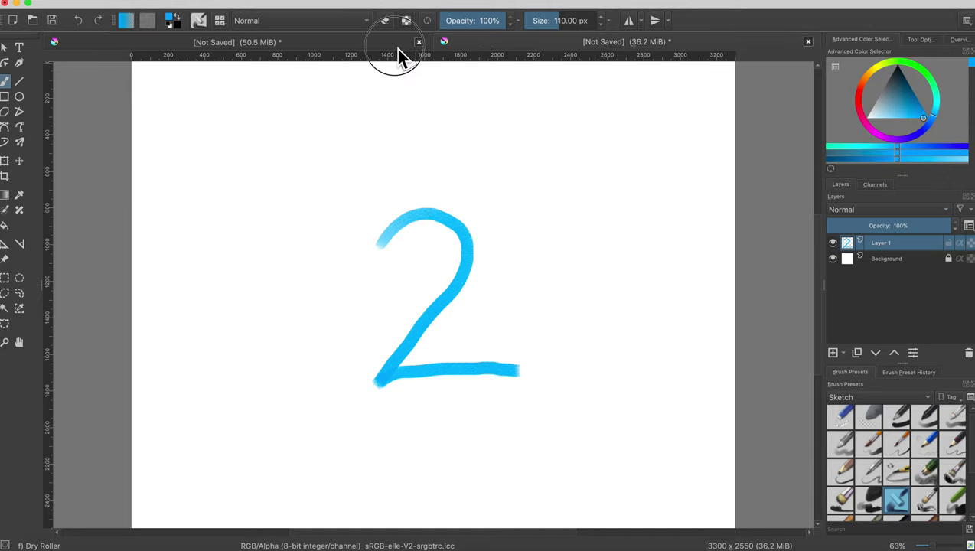
left_click(396, 48)
left_click(473, 47)
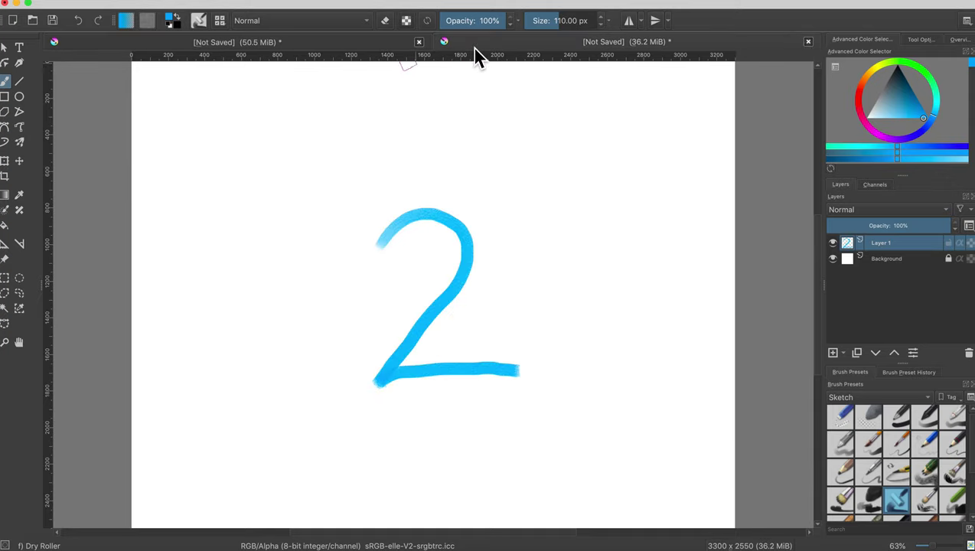
left_click(385, 51)
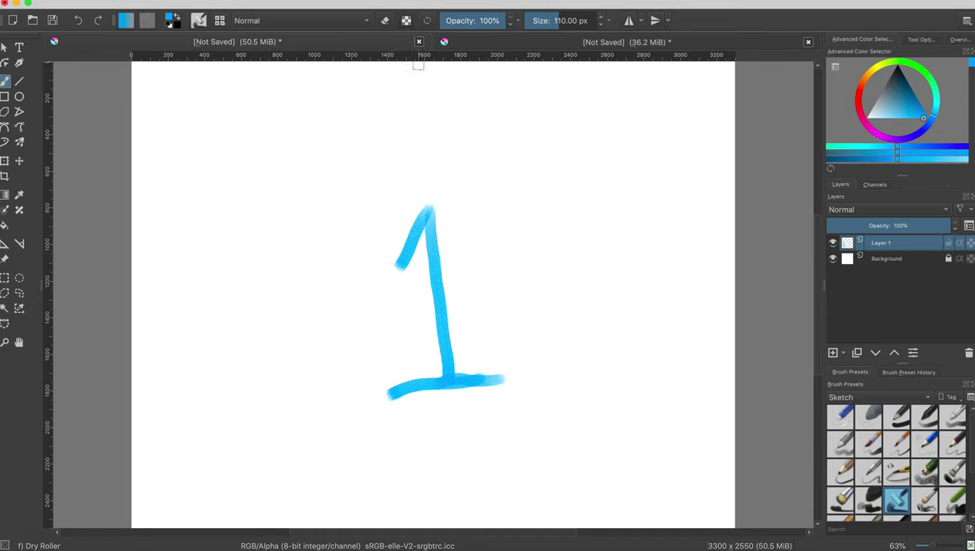
left_click(476, 55)
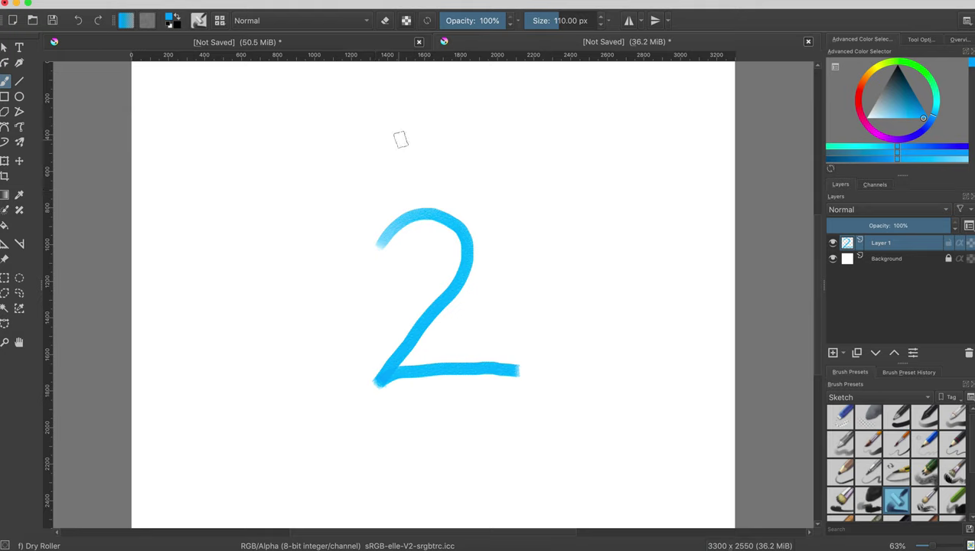
Set Multiple Document Mode to Subwindows in Krita's General > Window preferences.
left_click(44, 3)
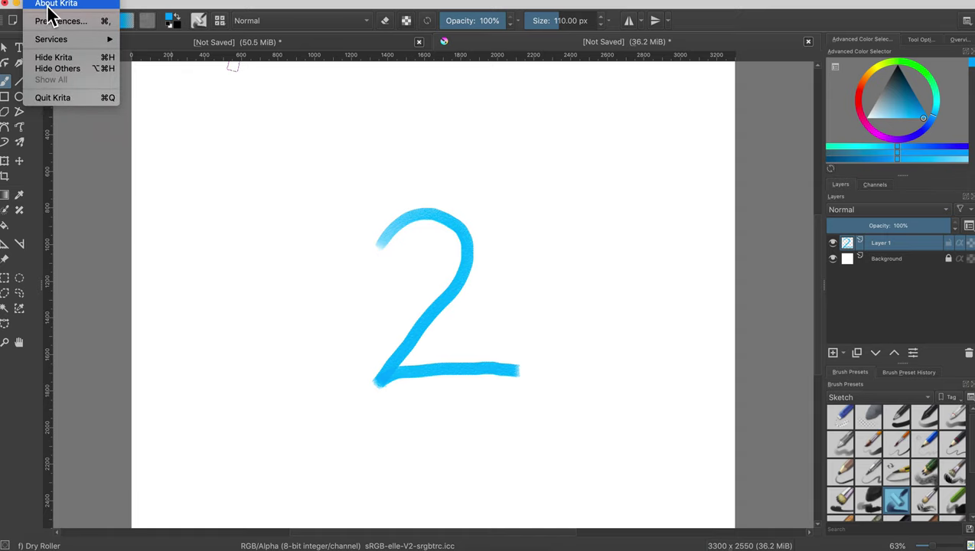
left_click(52, 25)
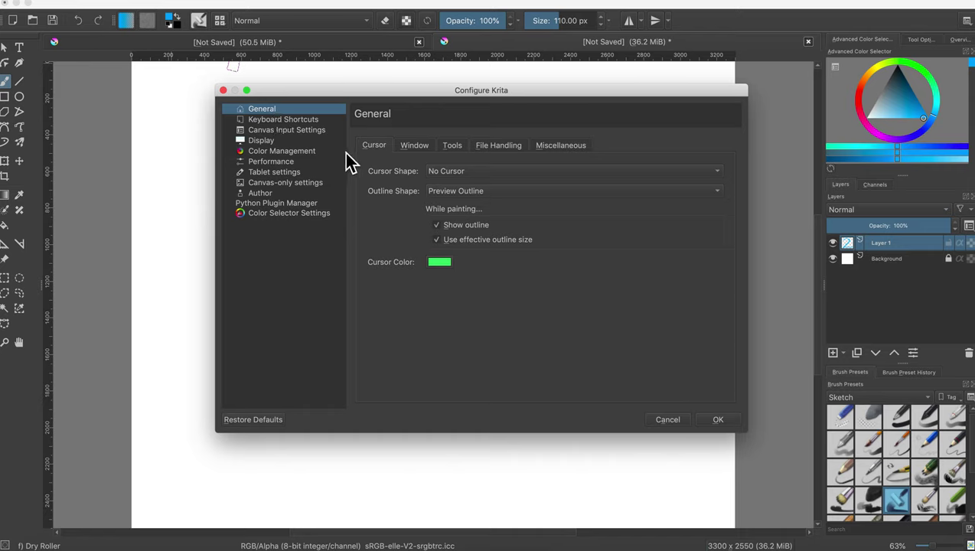
left_click(420, 150)
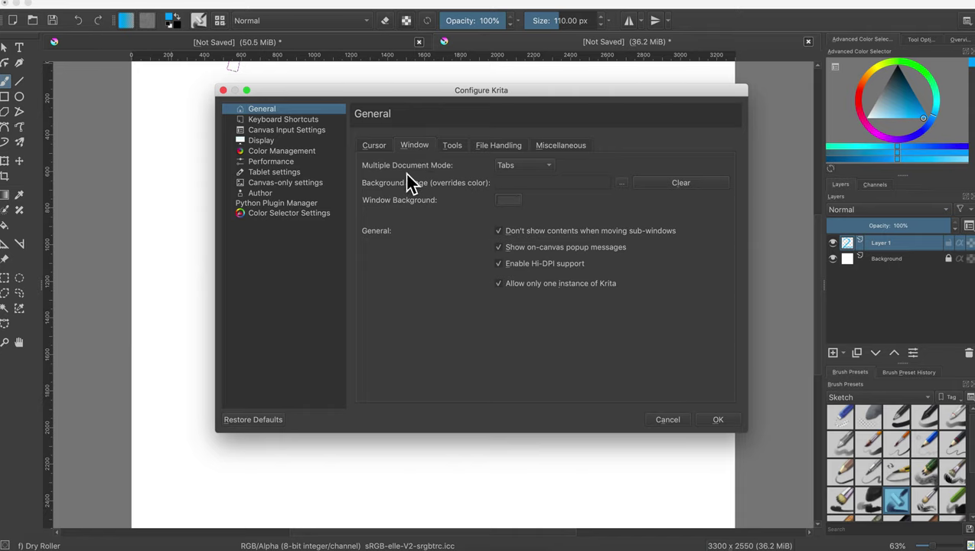
left_click(513, 165)
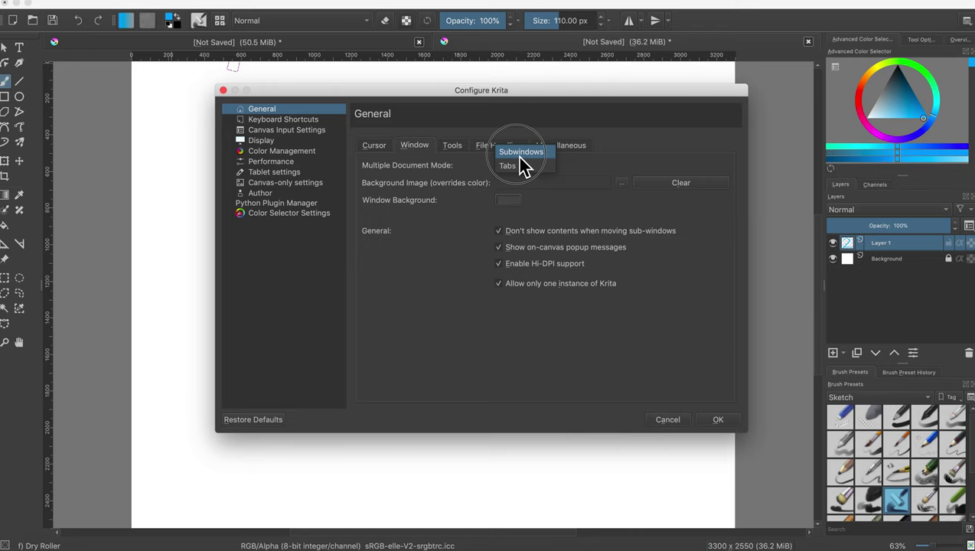
left_click(518, 155)
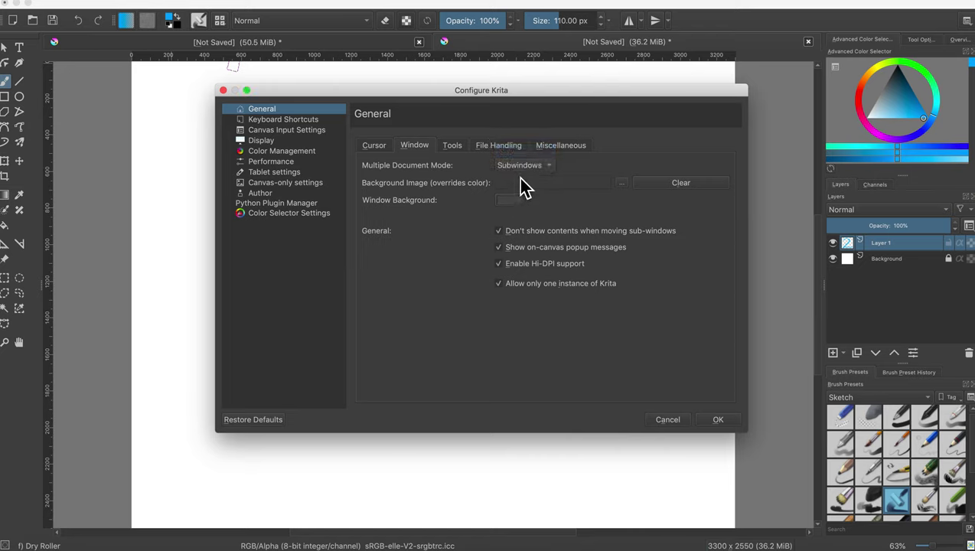
left_click(718, 421)
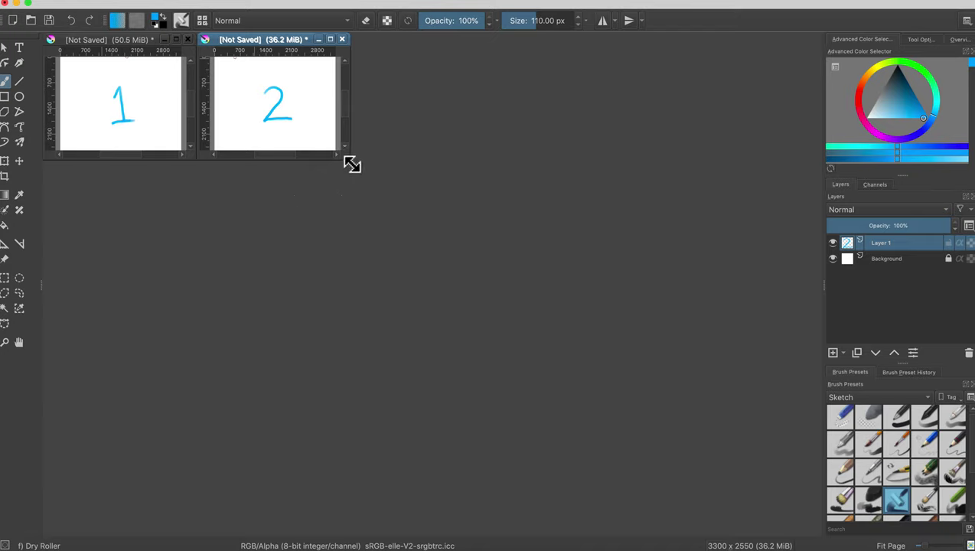
Enlarge both subwindows and arrange them with the 1 on the left and the 2 on the right.
left_click_drag(351, 161, 542, 528)
left_click_drag(450, 52, 718, 47)
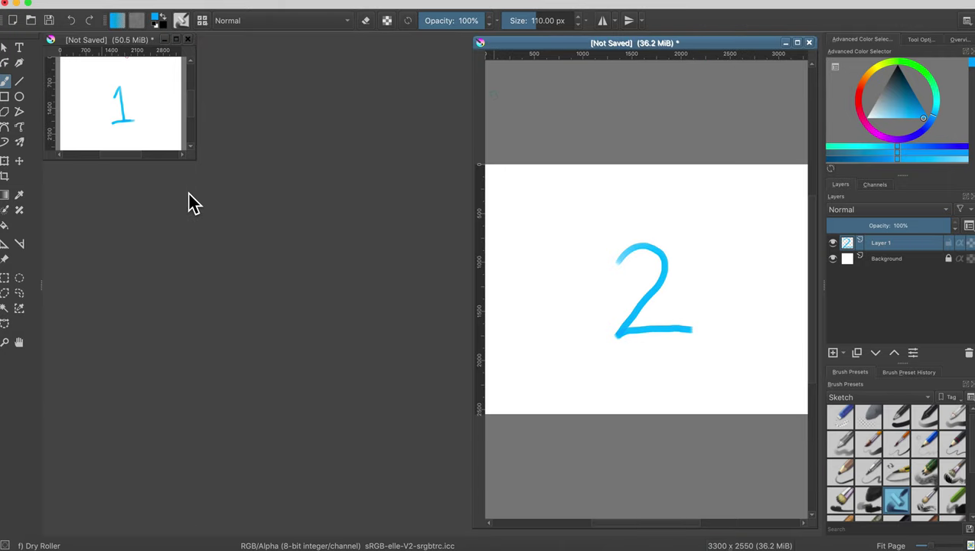
left_click_drag(196, 167, 470, 535)
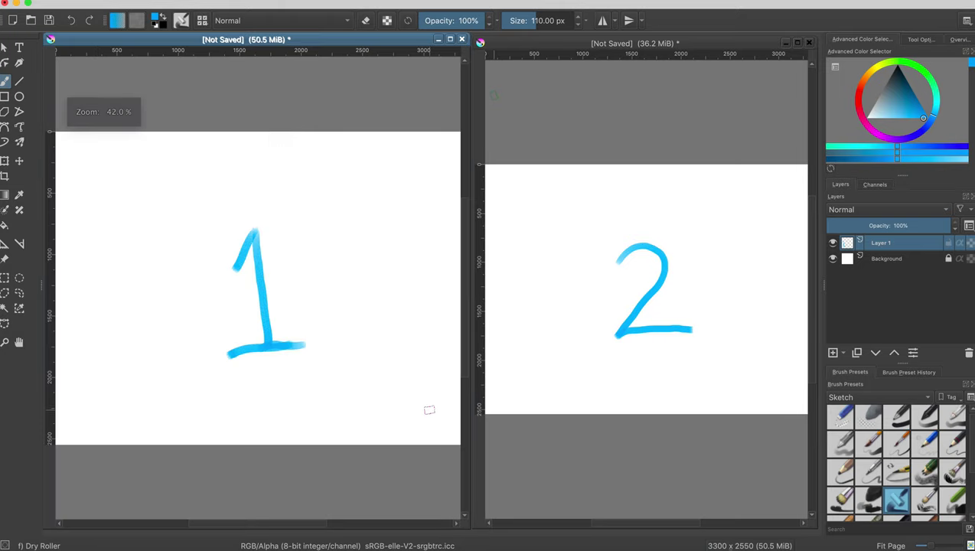
mouse_move(568, 46)
left_mouse_down()
mouse_move(447, 53)
mouse_move(553, 57)
mouse_move(573, 48)
mouse_move(572, 57)
left_mouse_up()
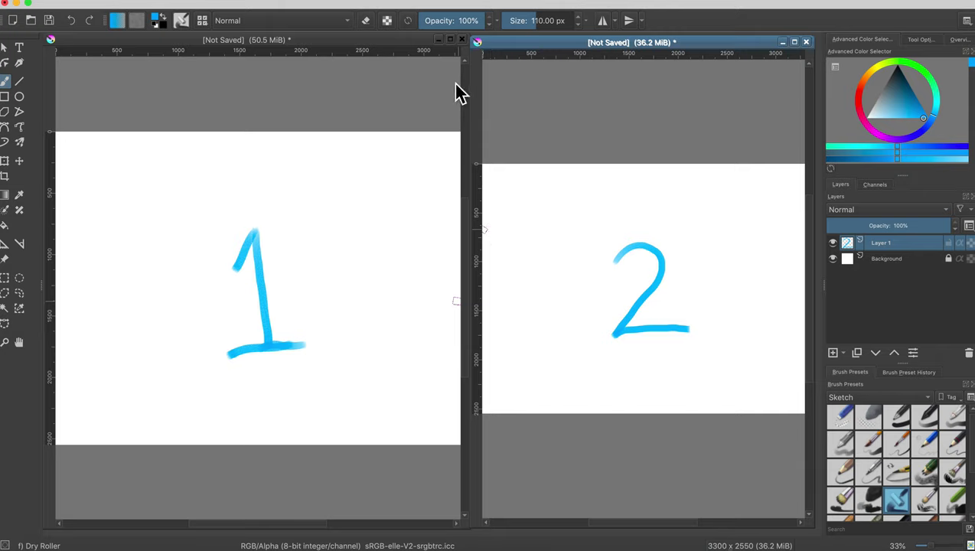
Close the 1 and 2 drawings, discarding unsaved changes for each.
left_click(462, 39)
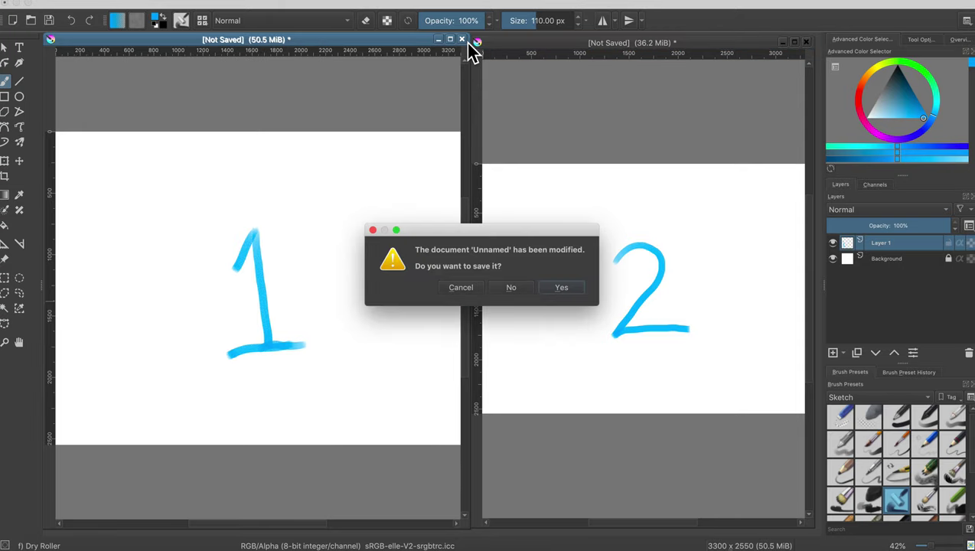
left_click(512, 288)
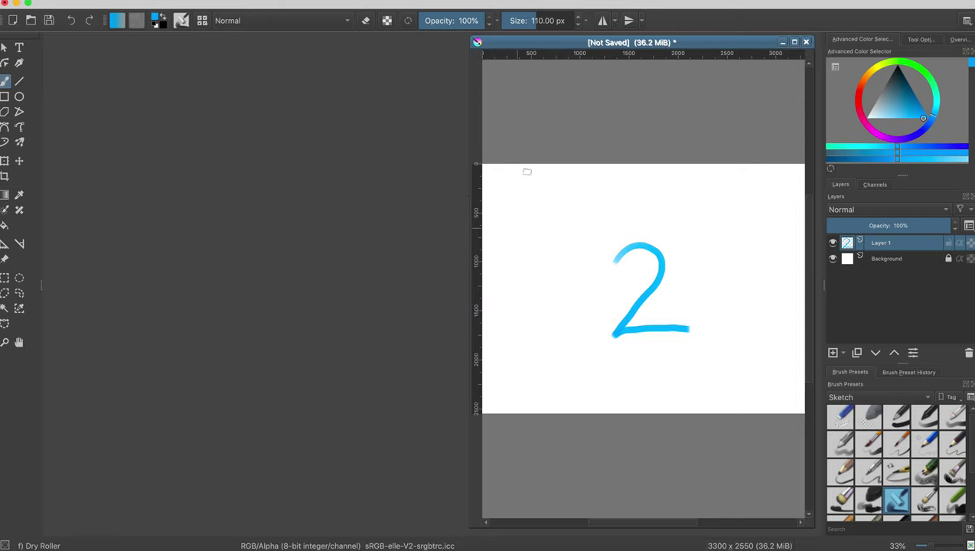
left_click(806, 42)
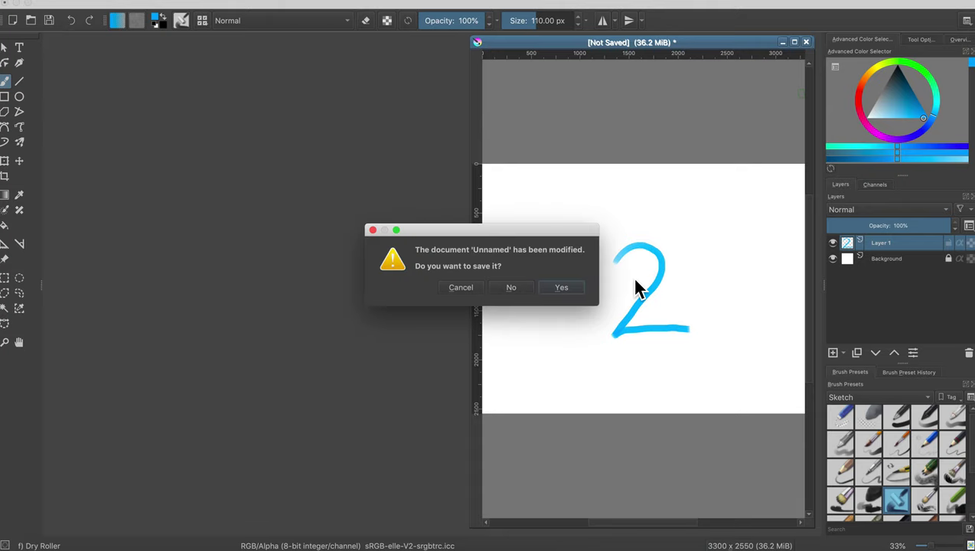
left_click(519, 292)
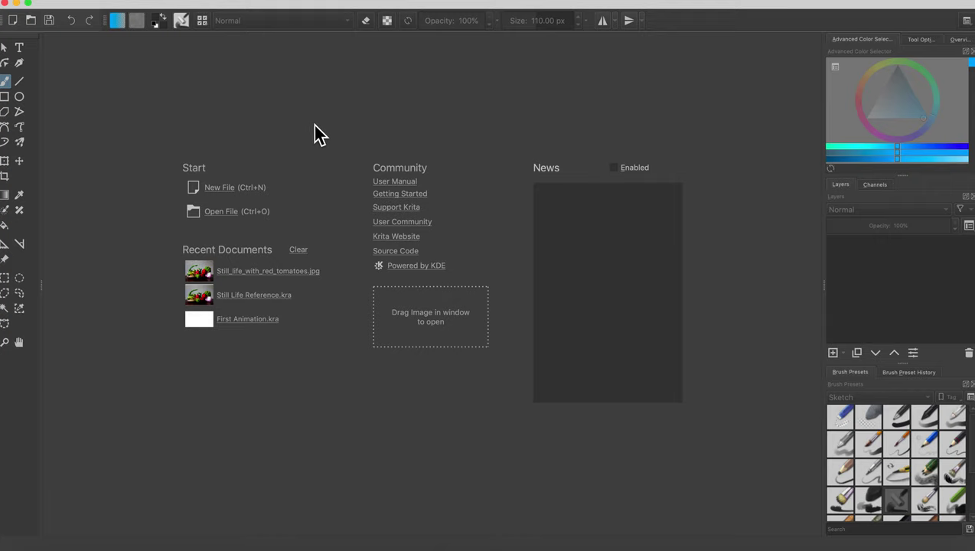
Create a new 11 × 8.5 inch canvas at 300 ppi, with width and height measured in inches.
left_click(219, 192)
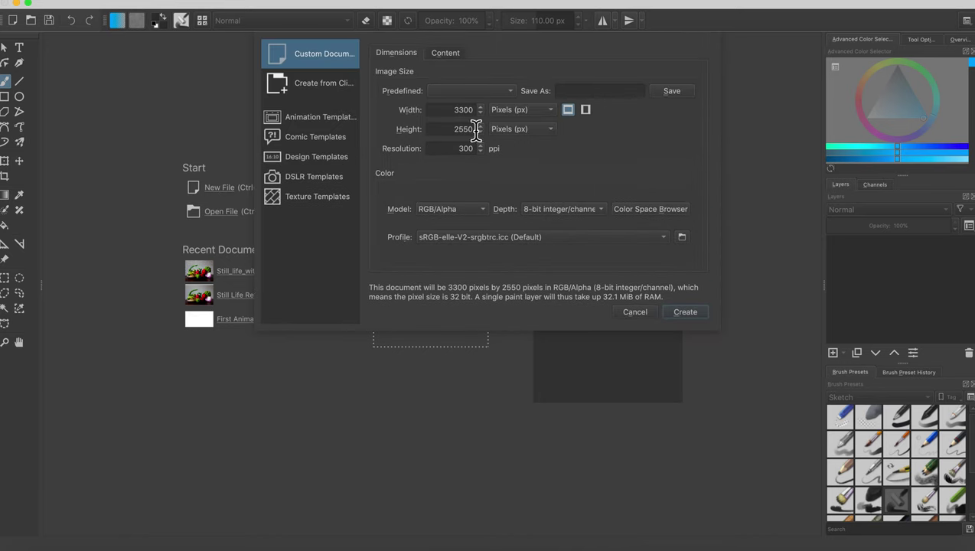
left_click(505, 112)
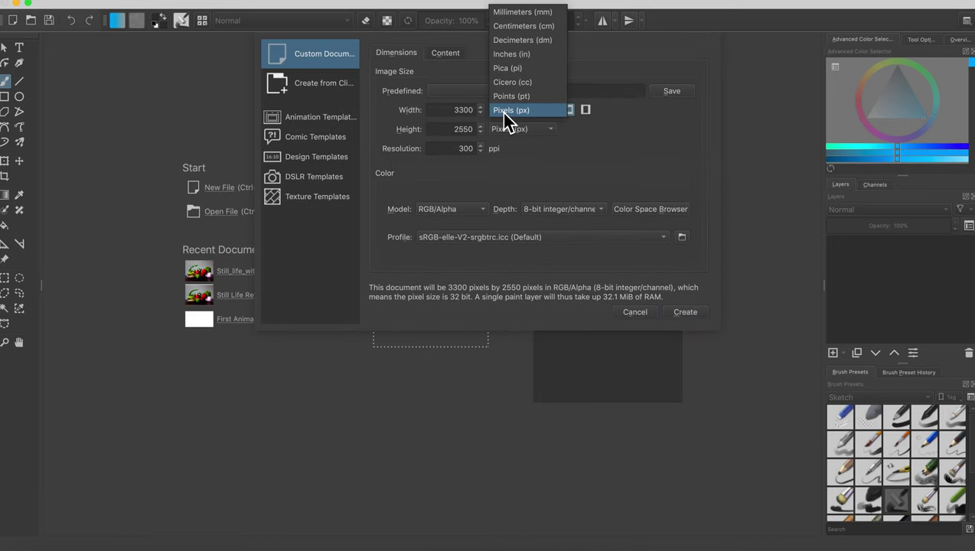
left_click(512, 55)
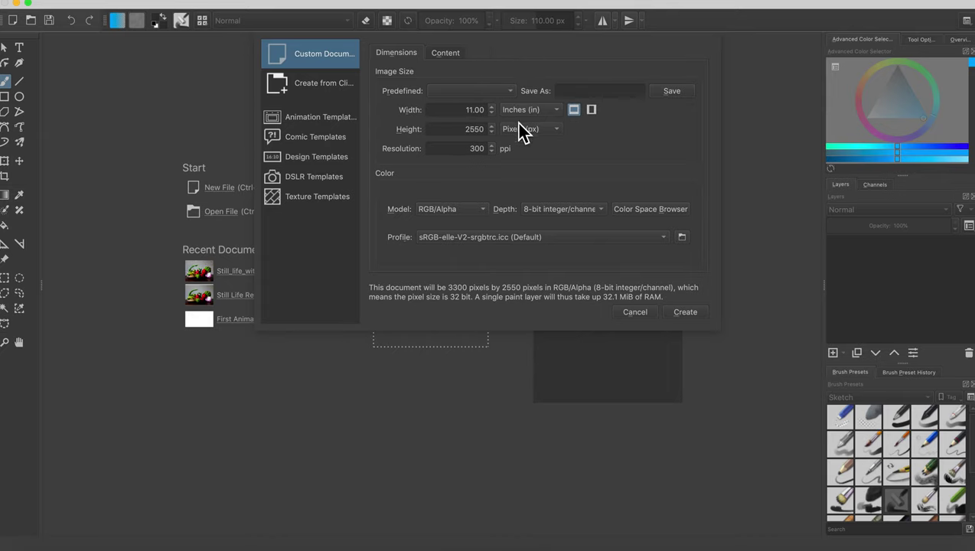
left_click(520, 130)
left_click(520, 76)
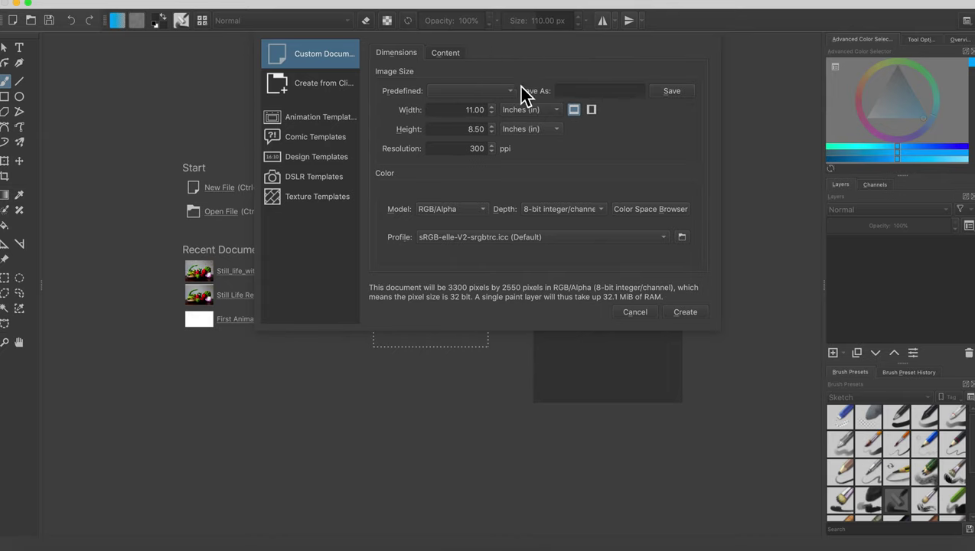
left_click(442, 113)
left_click(445, 134)
left_click_drag(445, 135, 480, 150)
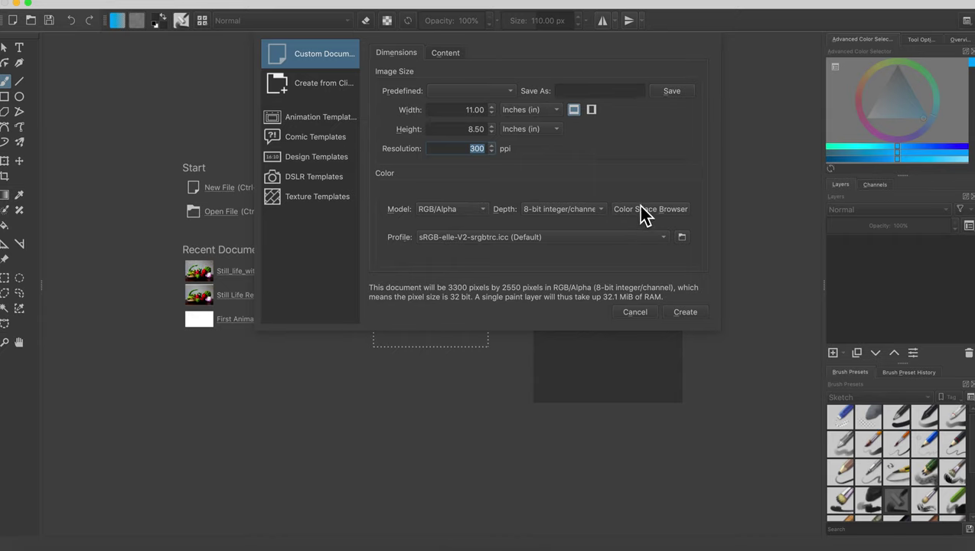
left_click(684, 313)
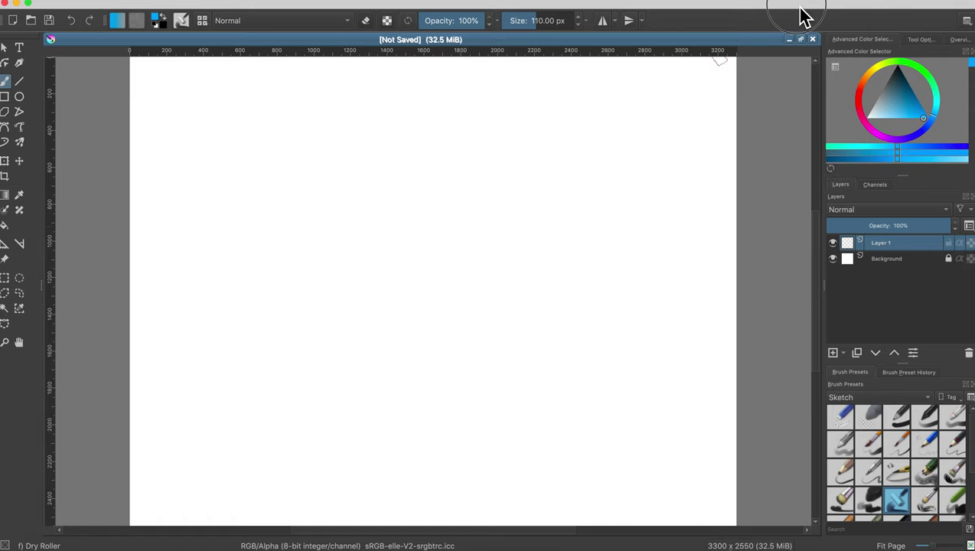
Drag Still_life_with_red_tomatoes.jpg from the Still Life Project folder onto the canvas as a new layer.
left_click_drag(801, 15, 617, 20)
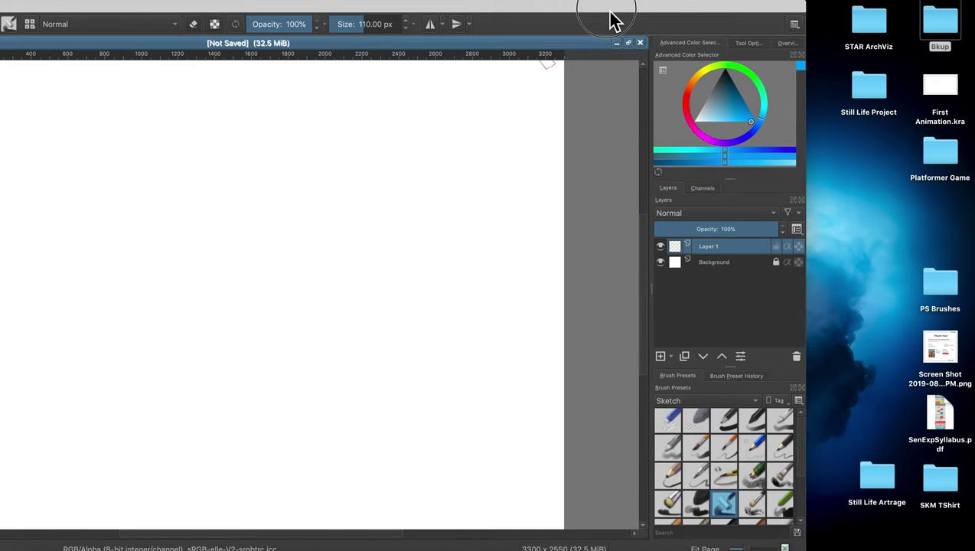
double_click(870, 95)
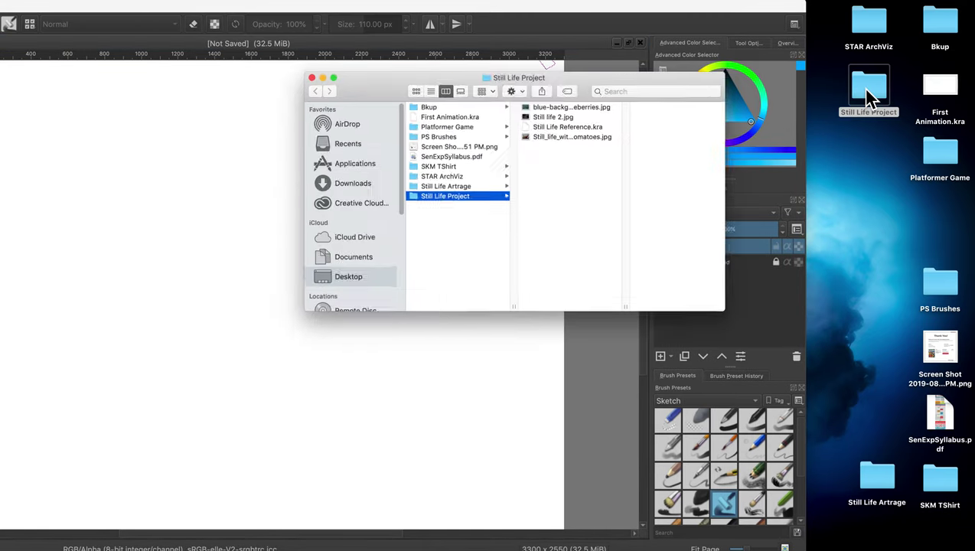
left_click_drag(571, 80, 853, 121)
left_click(842, 183)
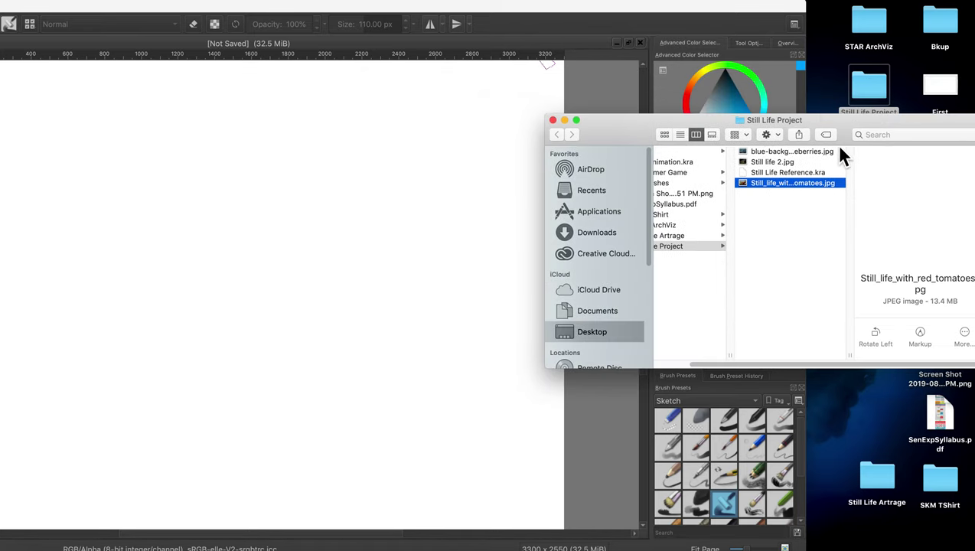
left_click_drag(845, 121, 818, 124)
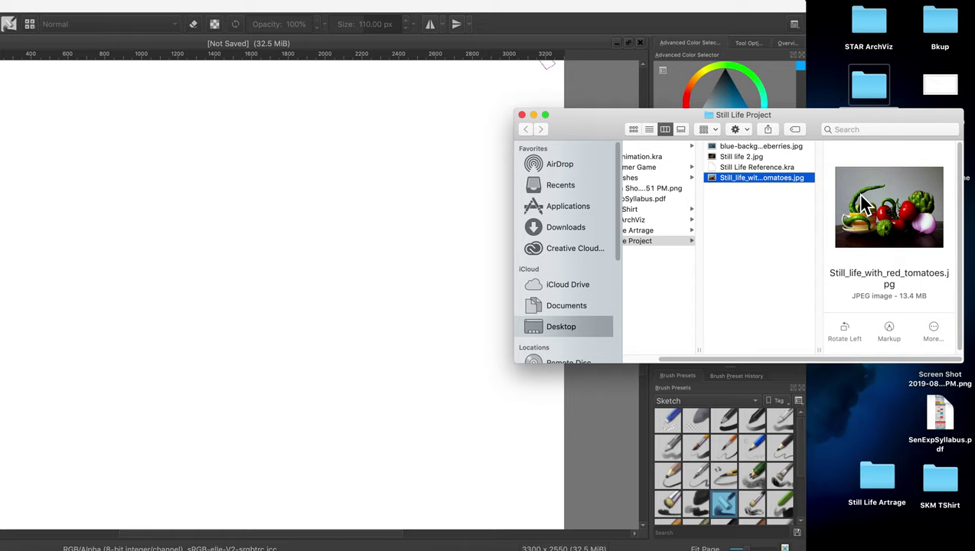
left_click_drag(864, 203, 335, 241)
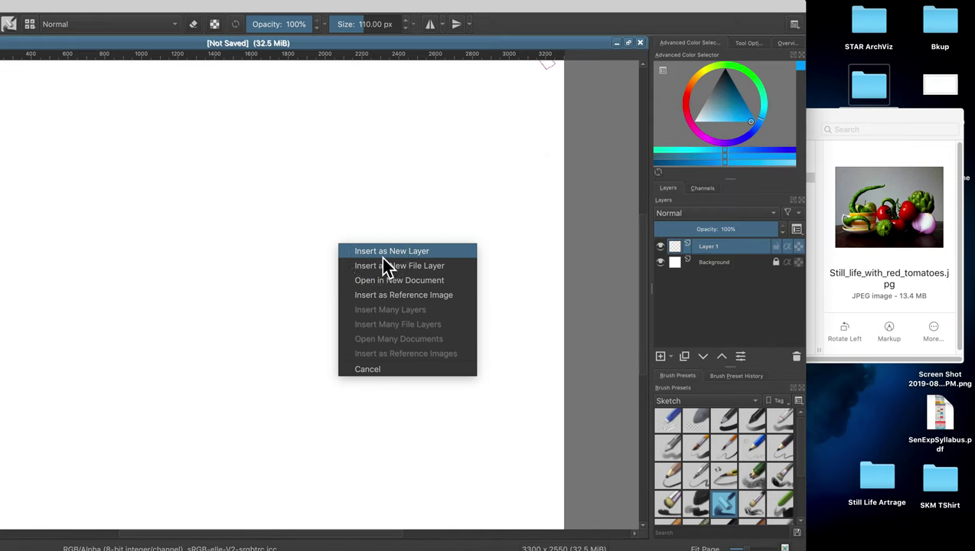
left_click(379, 254)
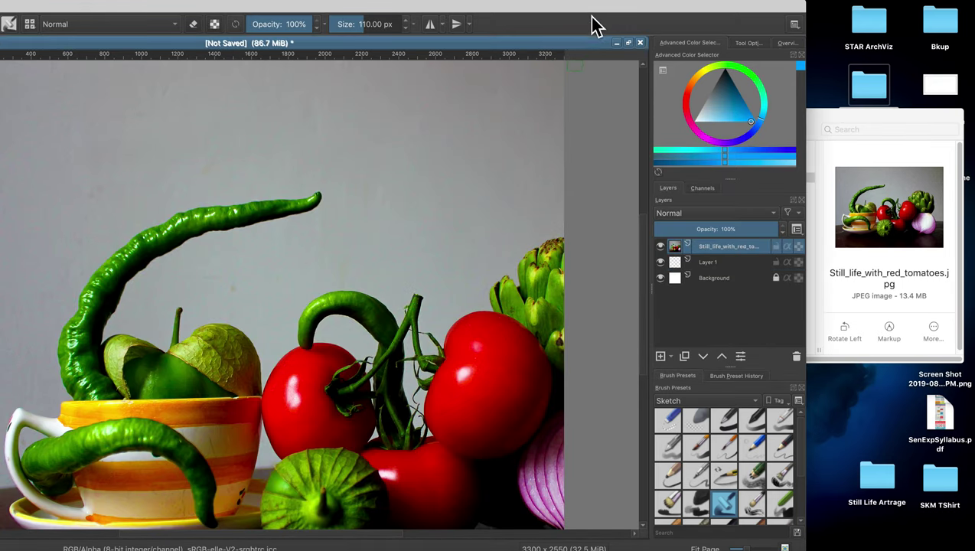
Maximize the Krita window and zoom out to 50% to see the whole photo layer.
double_click(594, 11)
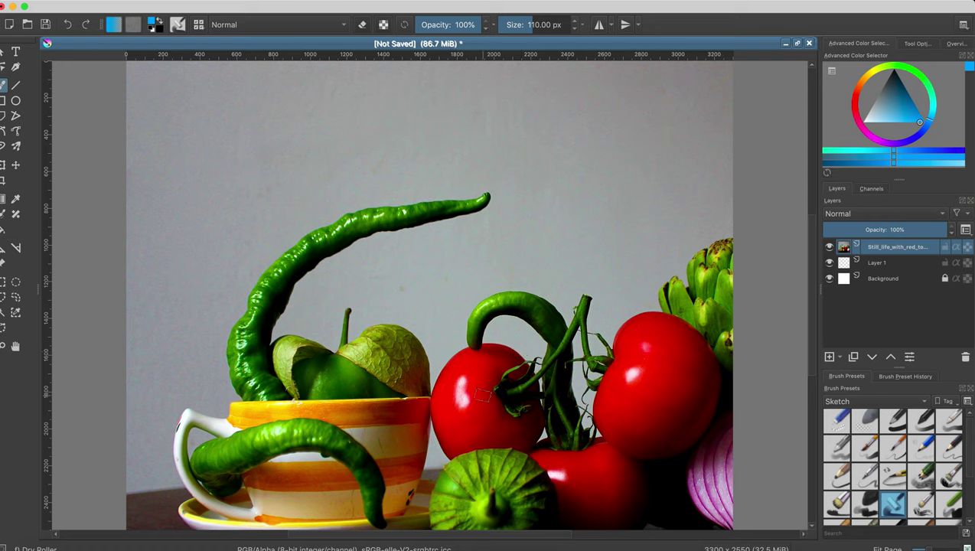
key("ctrl")
key("super+minus")
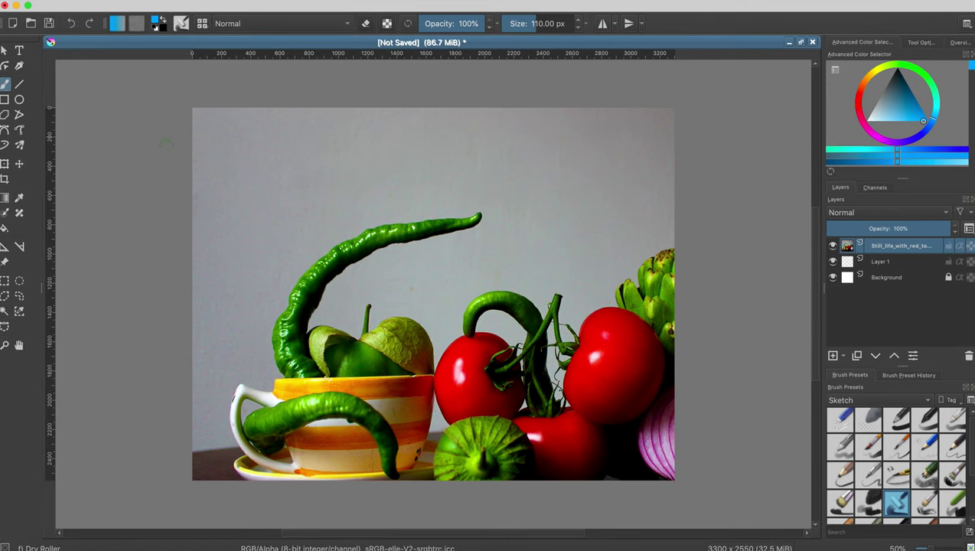
left_click(10, 173)
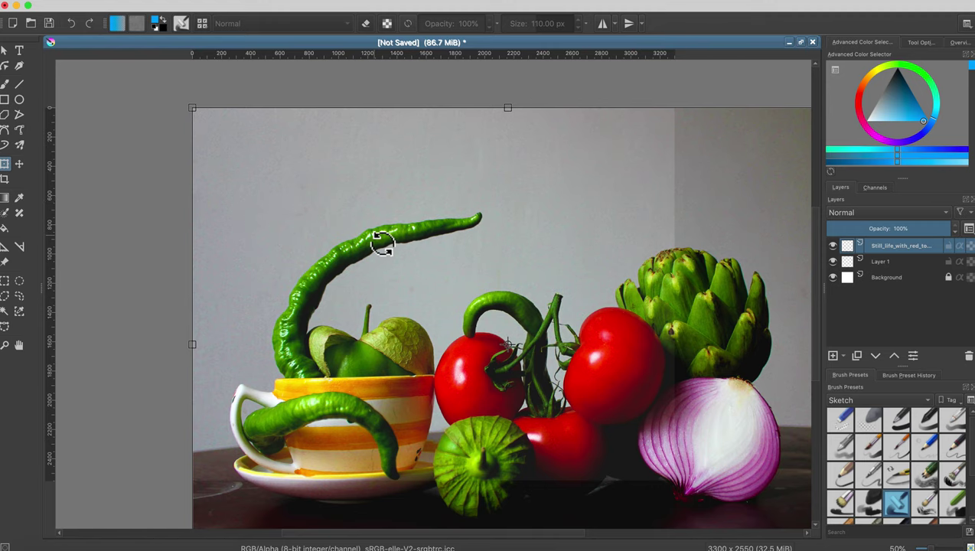
Zoom out to 33% and scale the photo down by its corner to span the canvas width.
key("super+minus")
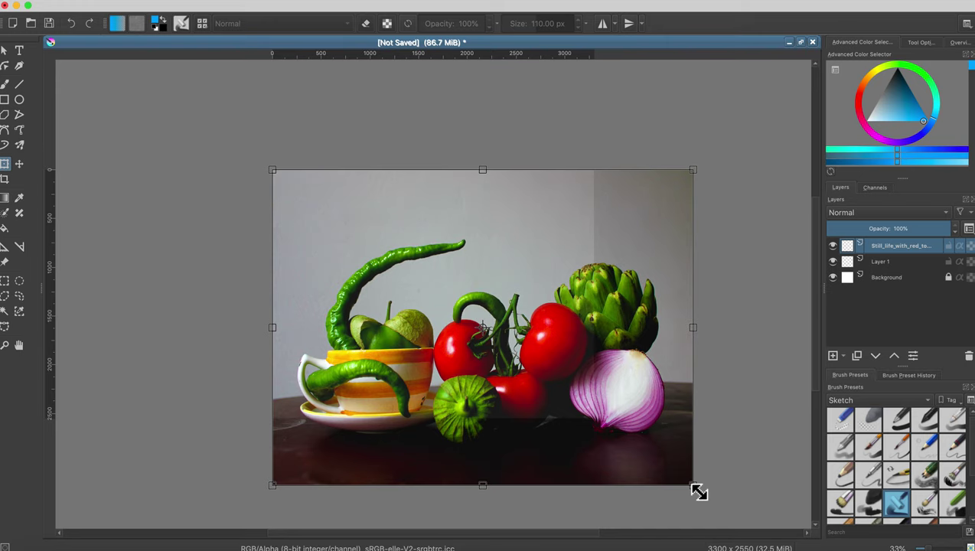
left_click_drag(698, 490, 611, 408)
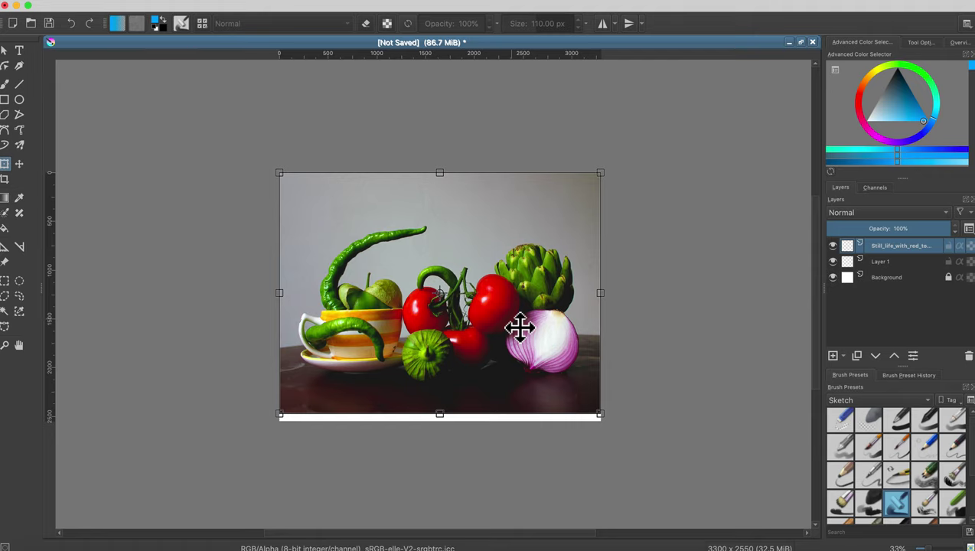
Centre the scaled photo vertically on the canvas, then zoom back in to 50%.
key("Down")
key("Down")
key("Down")
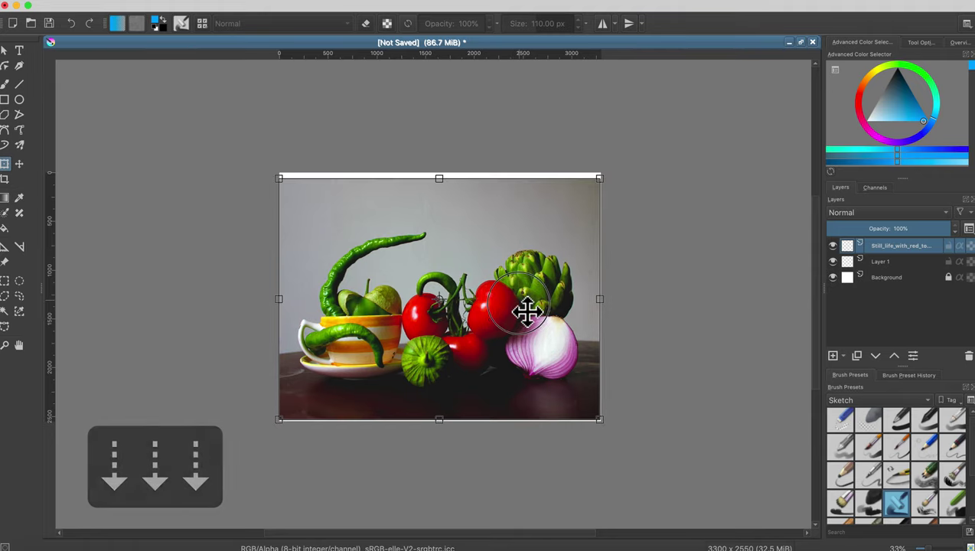
left_click_drag(527, 312, 526, 325)
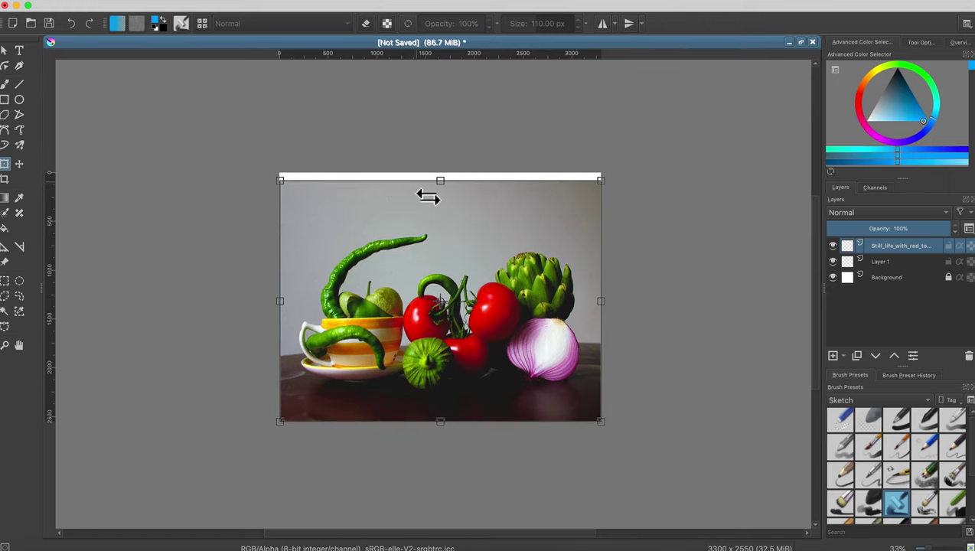
left_click_drag(468, 230, 468, 227)
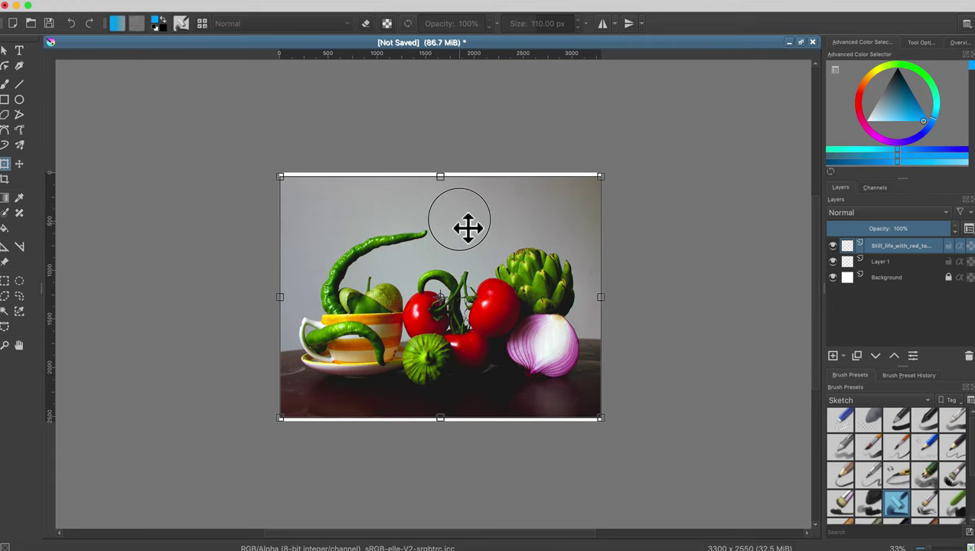
left_click_drag(468, 228, 468, 227)
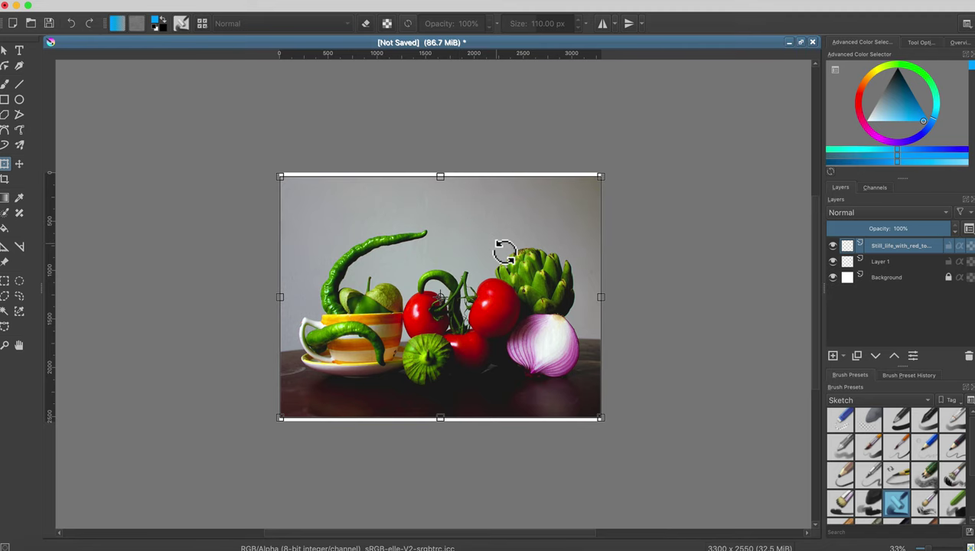
key("super+equal")
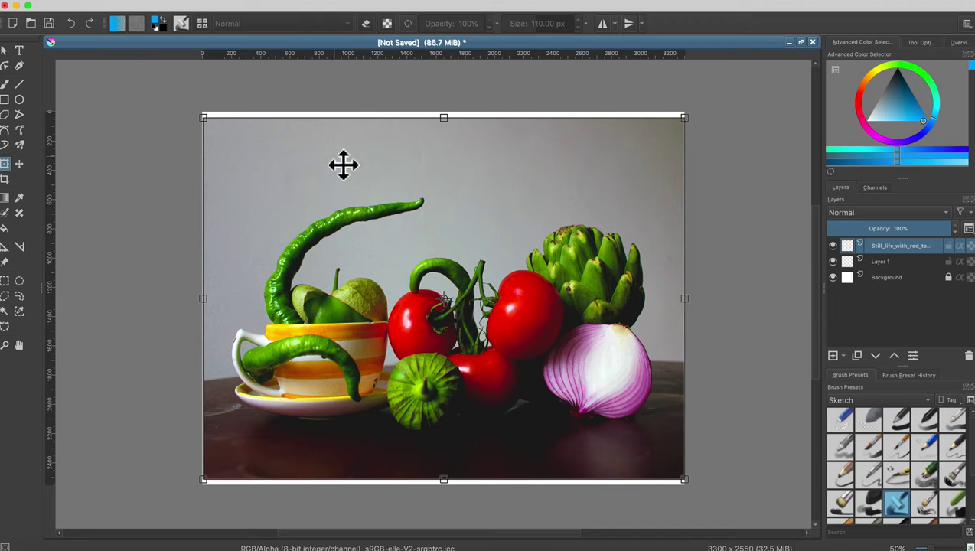
Save over Still Life Reference.kra in Desktop/Still Life Project, confirming the replacement.
left_click(70, 2)
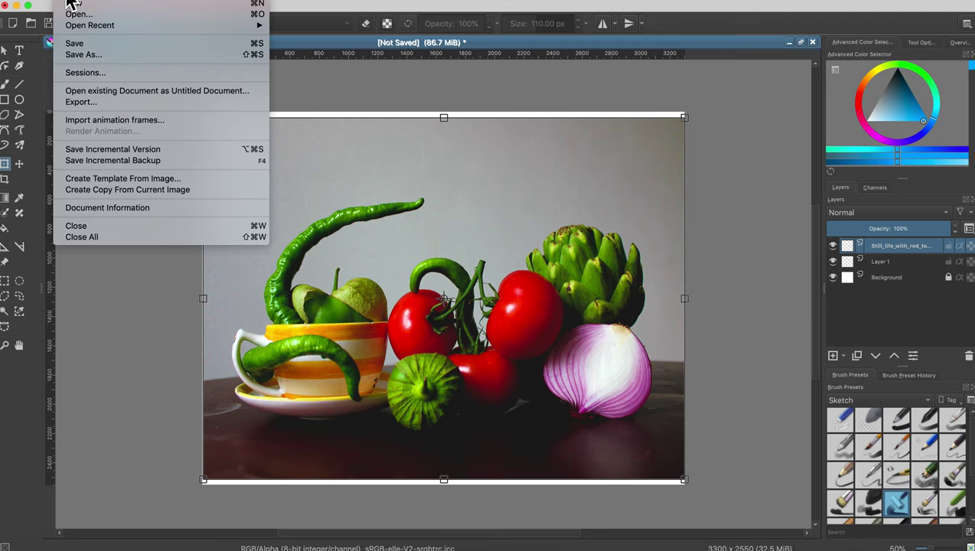
left_click(77, 46)
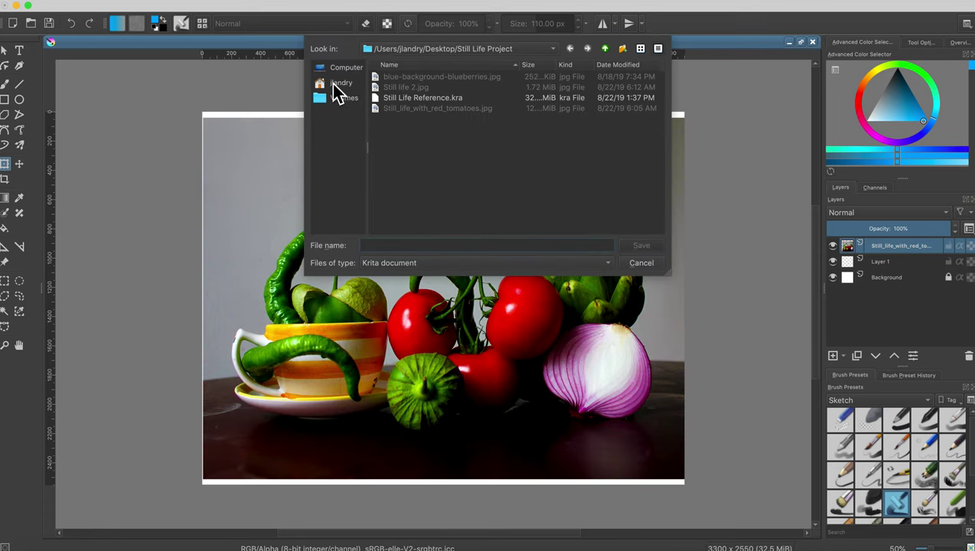
left_click(338, 84)
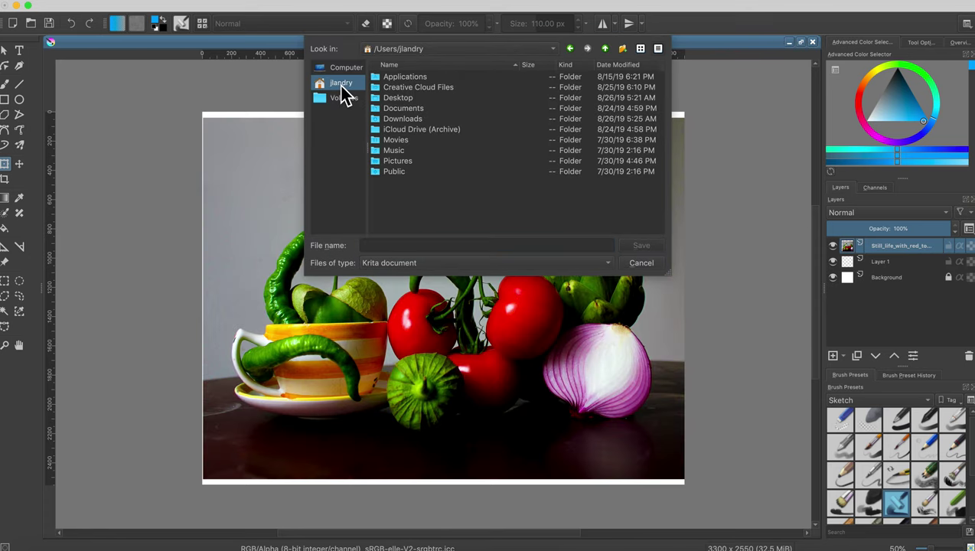
double_click(404, 101)
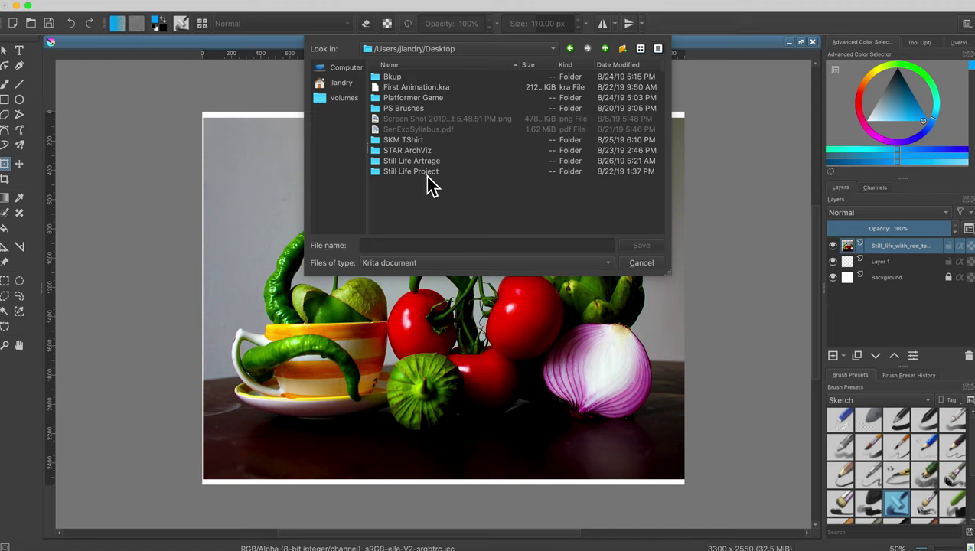
double_click(429, 175)
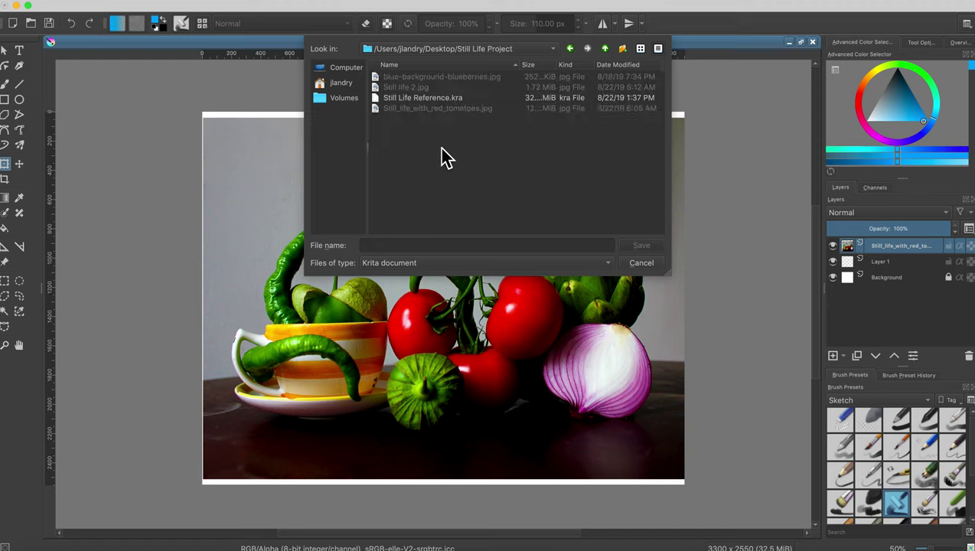
left_click(442, 100)
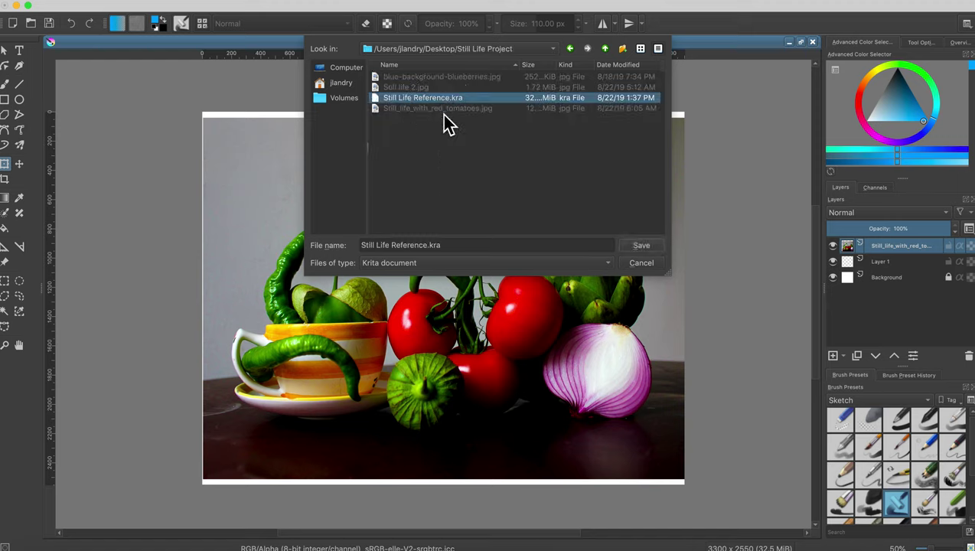
left_click(640, 246)
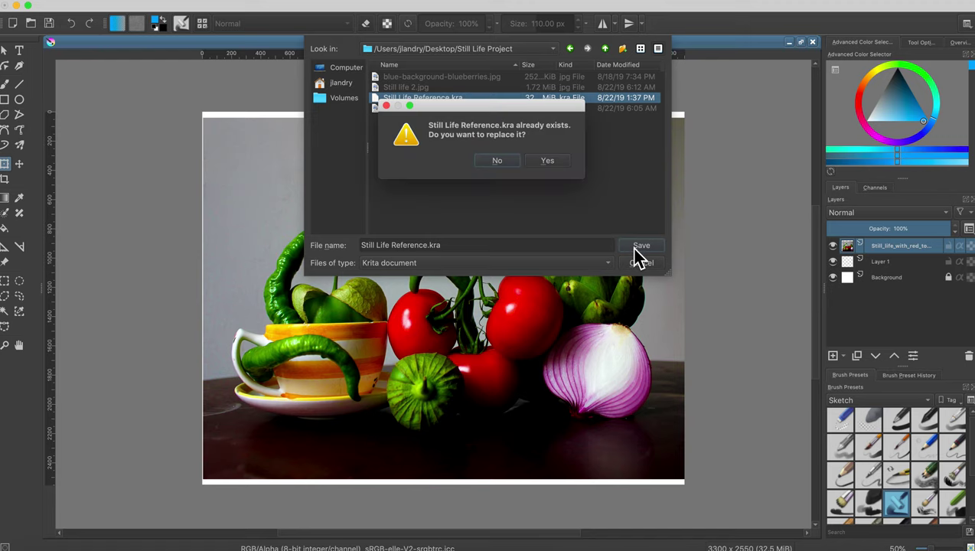
left_click(548, 162)
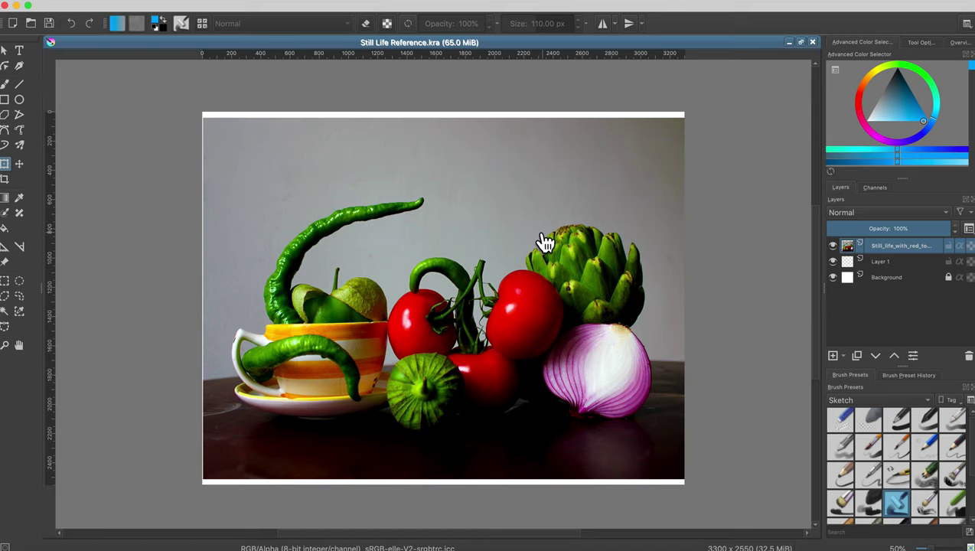
key("shift+super+1")
Create a new blank 11 × 8.50 inch, 300 ppi document (3300 × 2550 px).
left_click(71, 5)
left_click(73, 11)
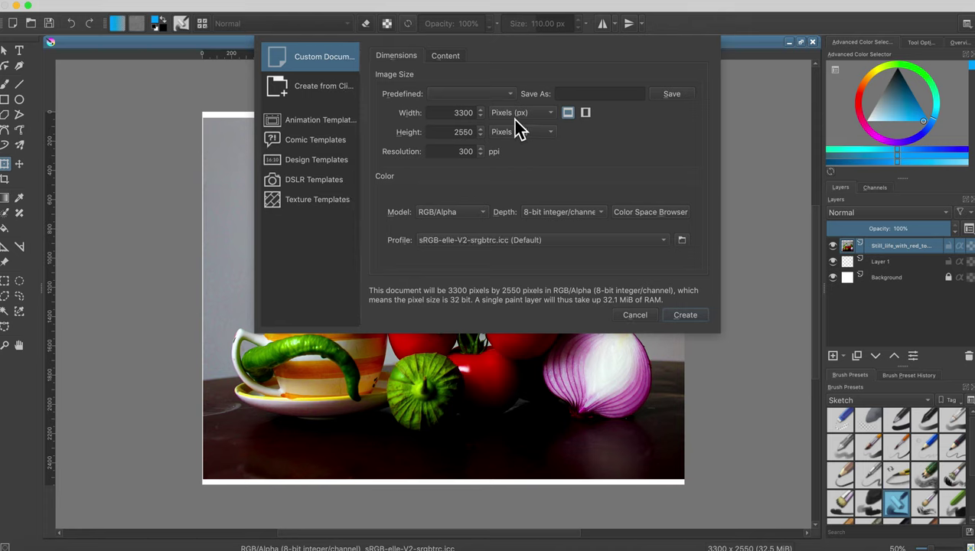
left_click(516, 115)
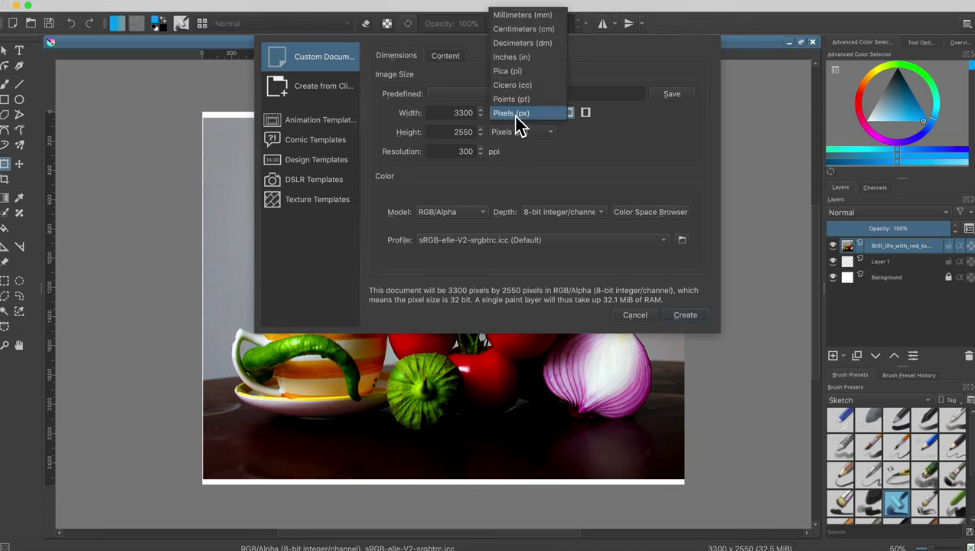
left_click(514, 58)
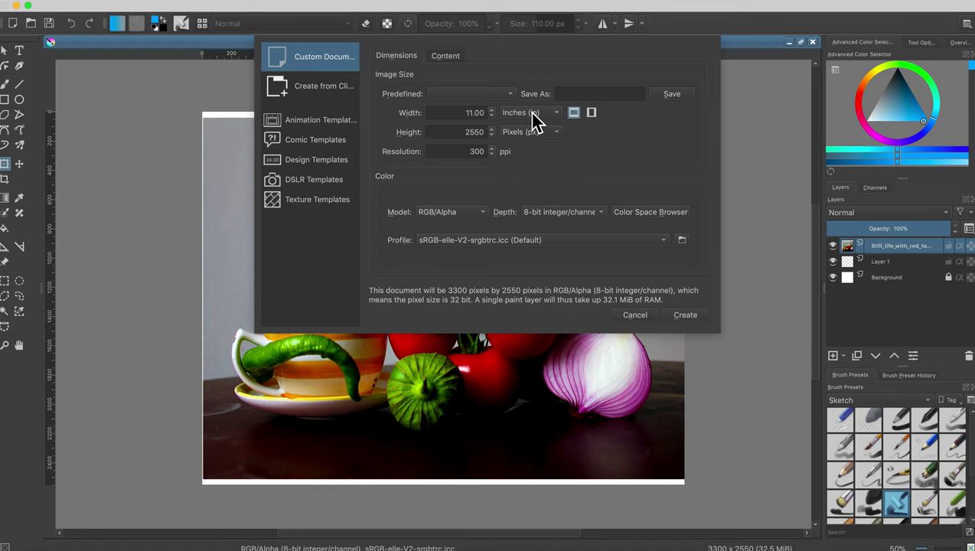
left_click(524, 134)
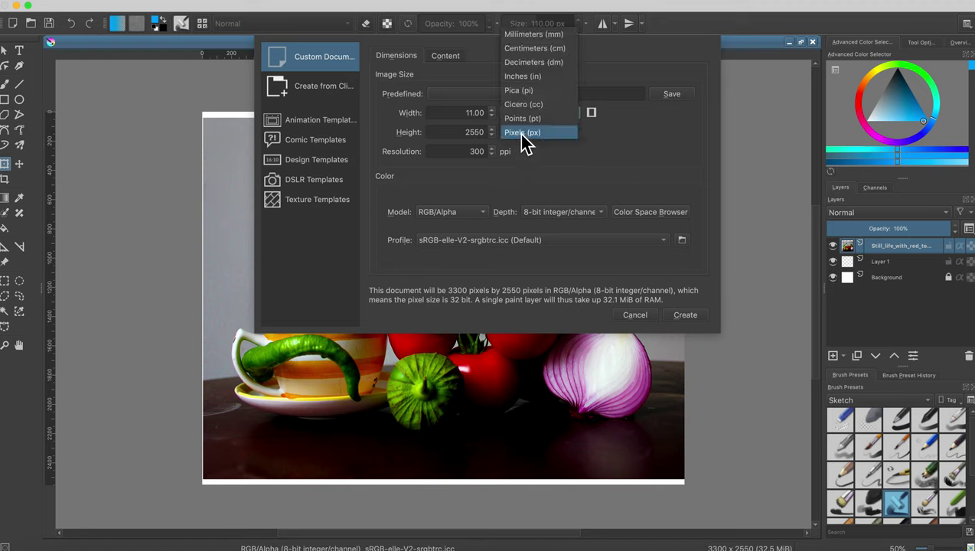
left_click(522, 77)
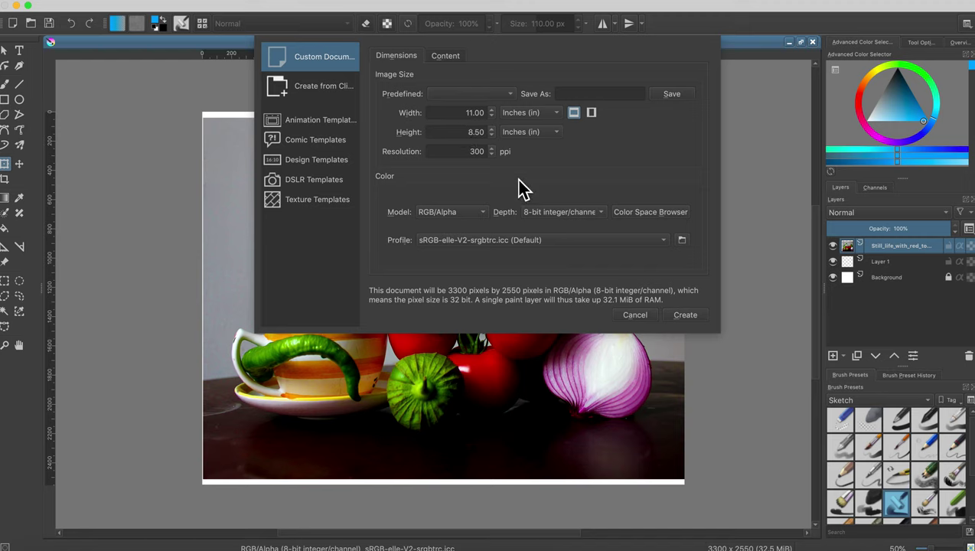
left_click(686, 318)
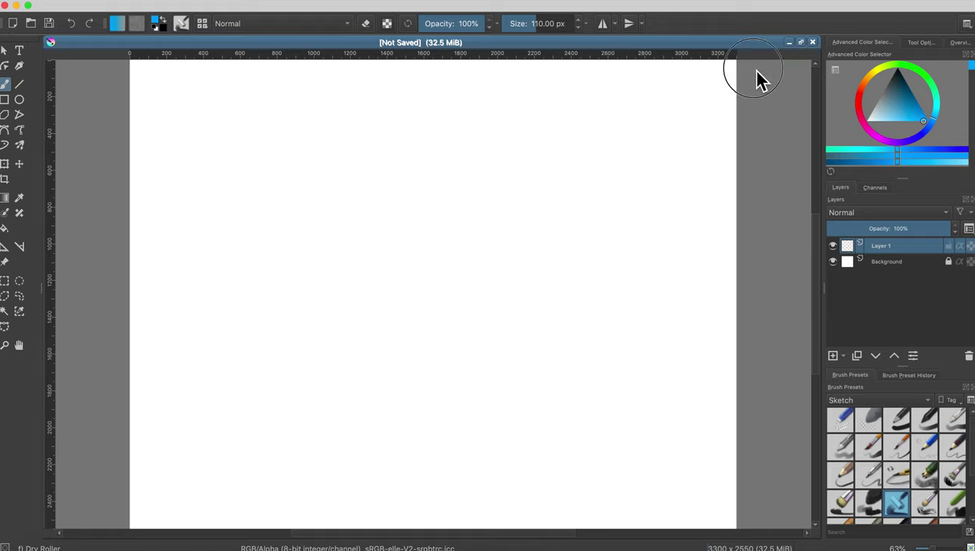
Place the enlarged blank document window on the right and enlarge the reference photo window beside it.
left_click(789, 43)
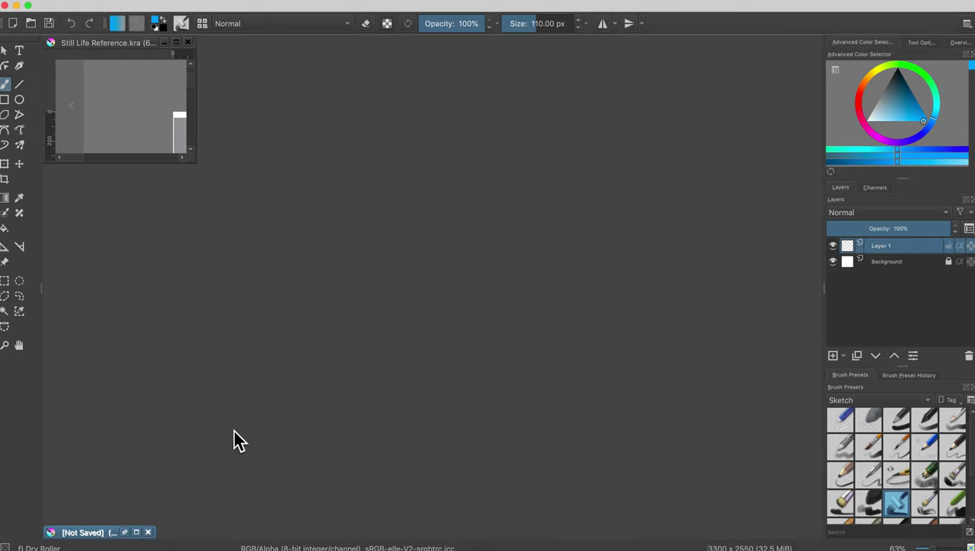
left_click(124, 533)
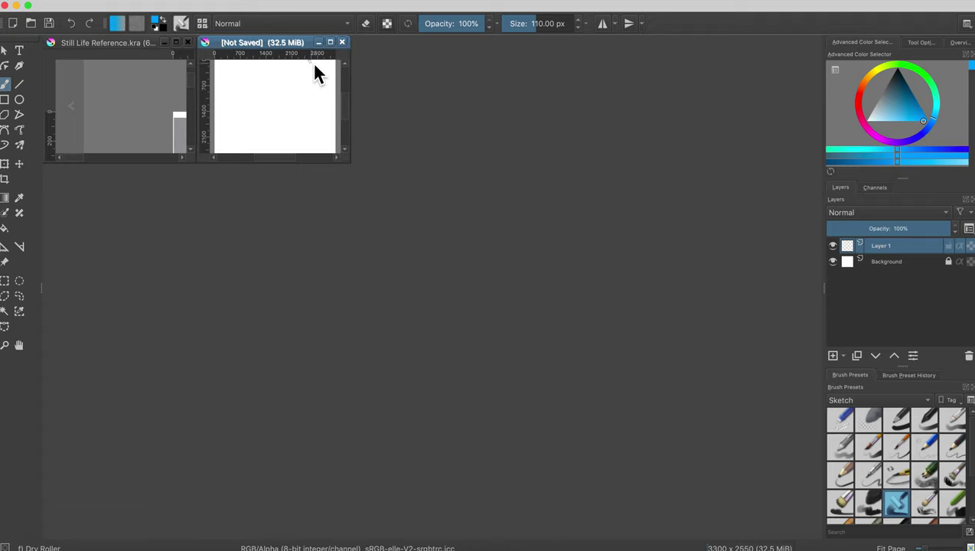
left_click(330, 43)
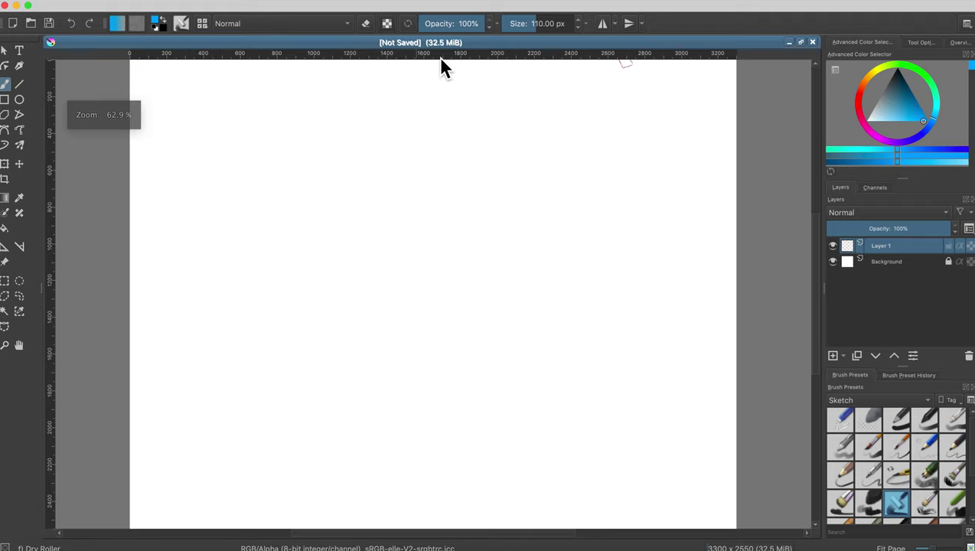
left_click(802, 46)
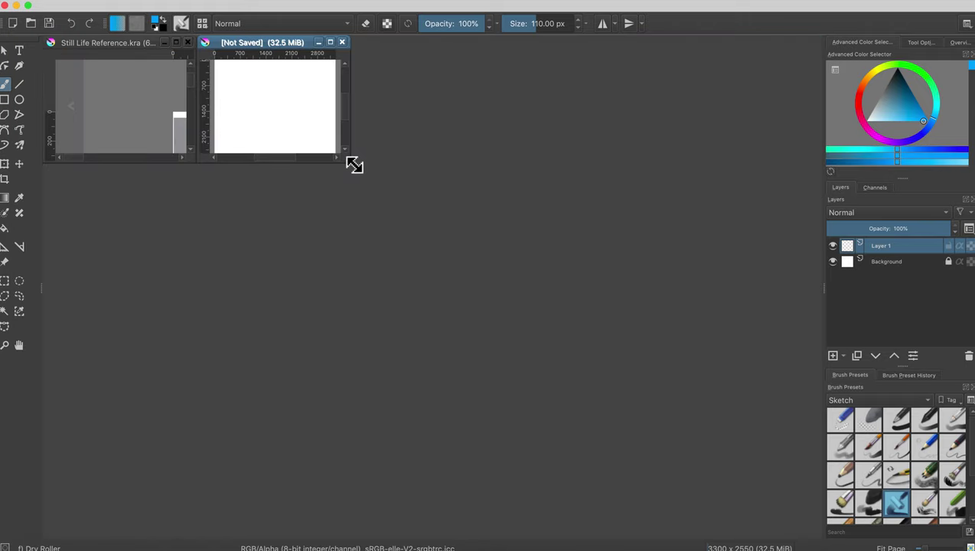
left_click_drag(353, 163, 568, 528)
left_click_drag(479, 48, 725, 47)
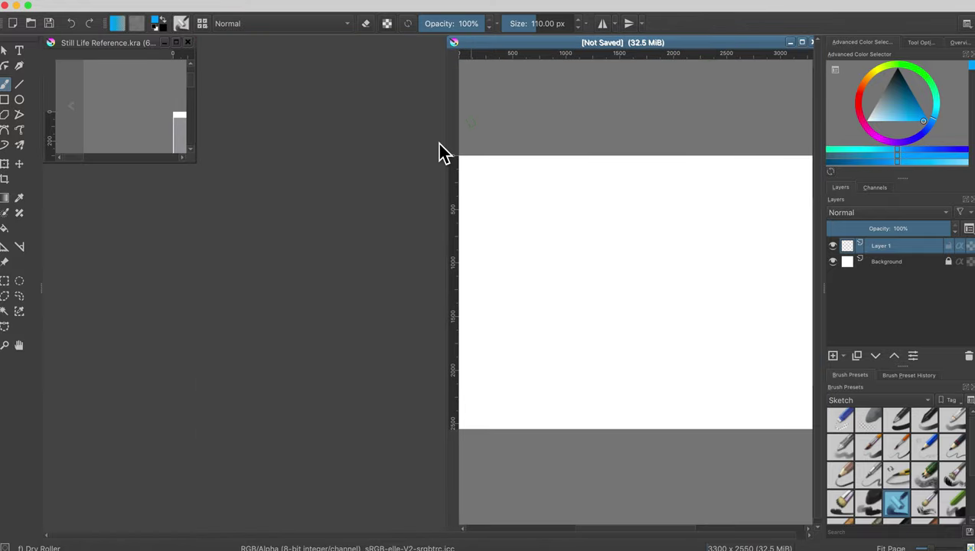
left_click_drag(194, 168, 426, 535)
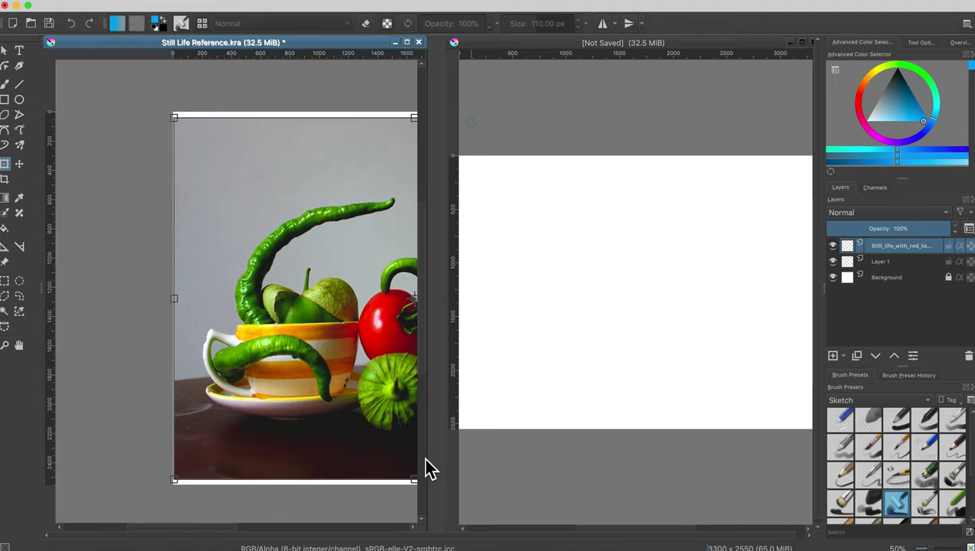
Widen the blank canvas window to the left and fit the whole page in view.
left_click(545, 57)
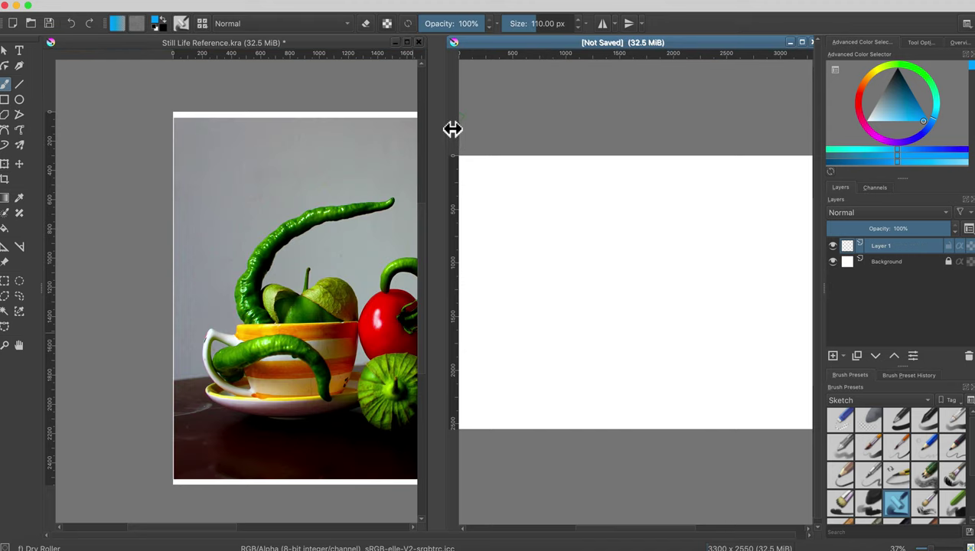
left_click_drag(451, 128, 434, 133)
key("2")
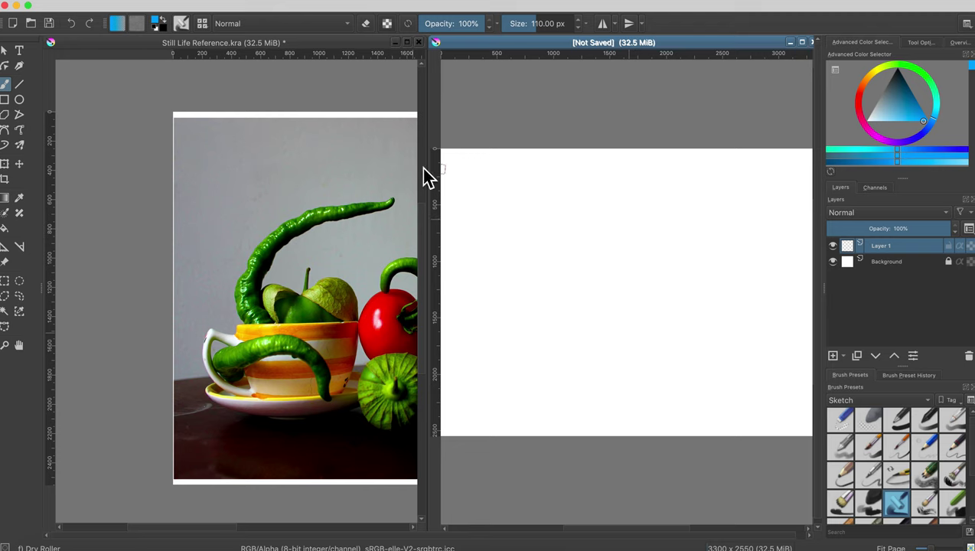
Scale the reference photo layer with the Transform tool to fill its canvas.
left_click(327, 48)
key("ctrl+t")
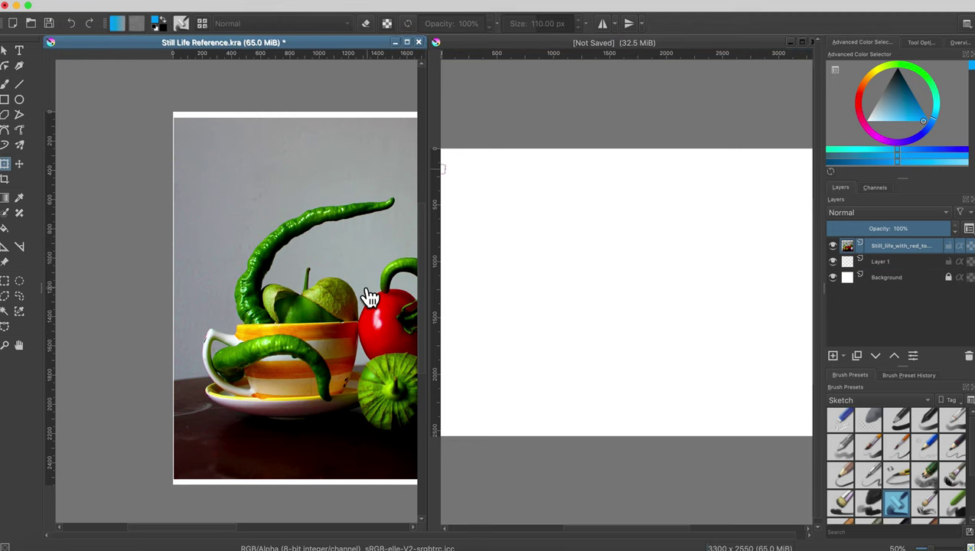
key("space")
key("space")
key("ctrl+z")
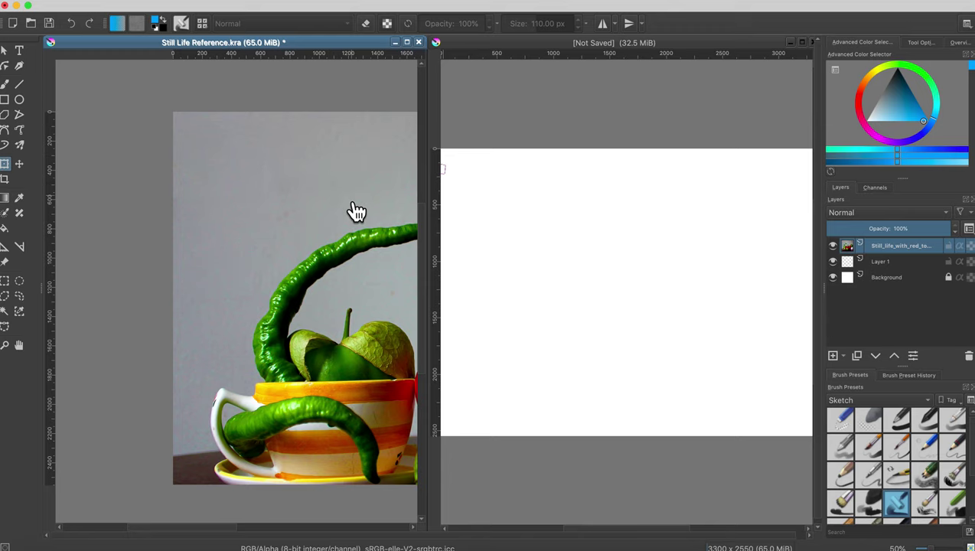
key("ctrl+Tab")
Pan the reference view to reveal the red pepper, artichoke and onion.
left_click(323, 47)
key("ctrl+t")
left_click_drag(327, 161, 142, 178)
left_click_drag(322, 211, 262, 195)
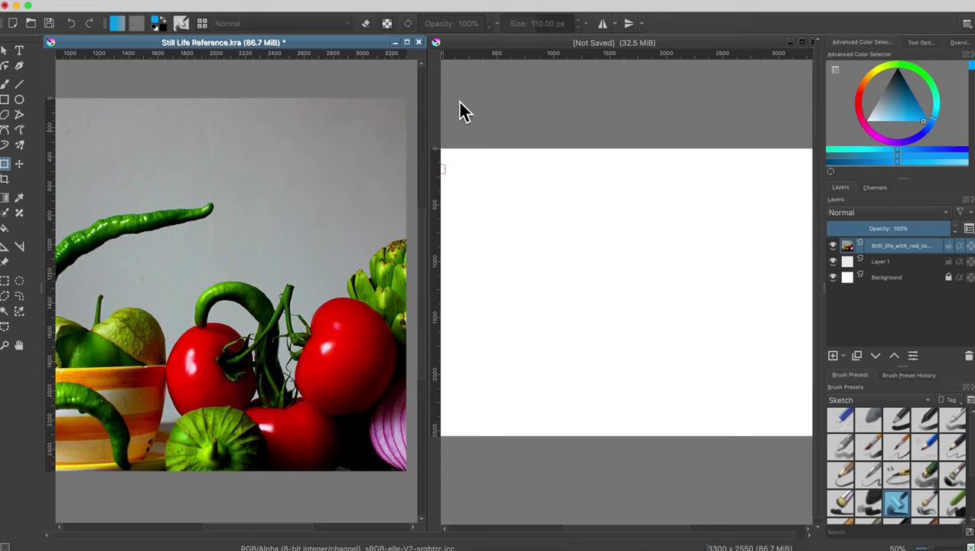
left_click(521, 50)
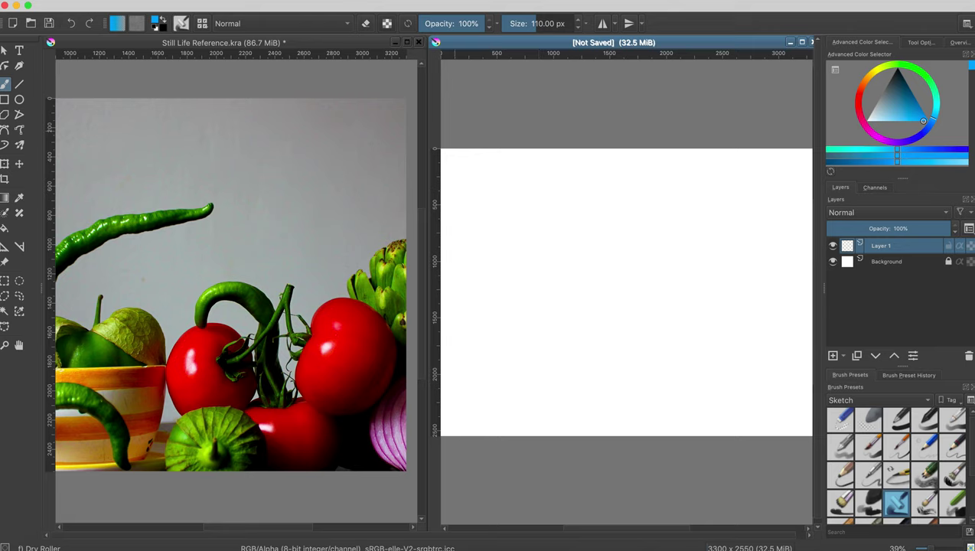
Add the Grid and Guides docker from Settings > Dockers.
left_click(359, 3)
mouse_move(324, 3)
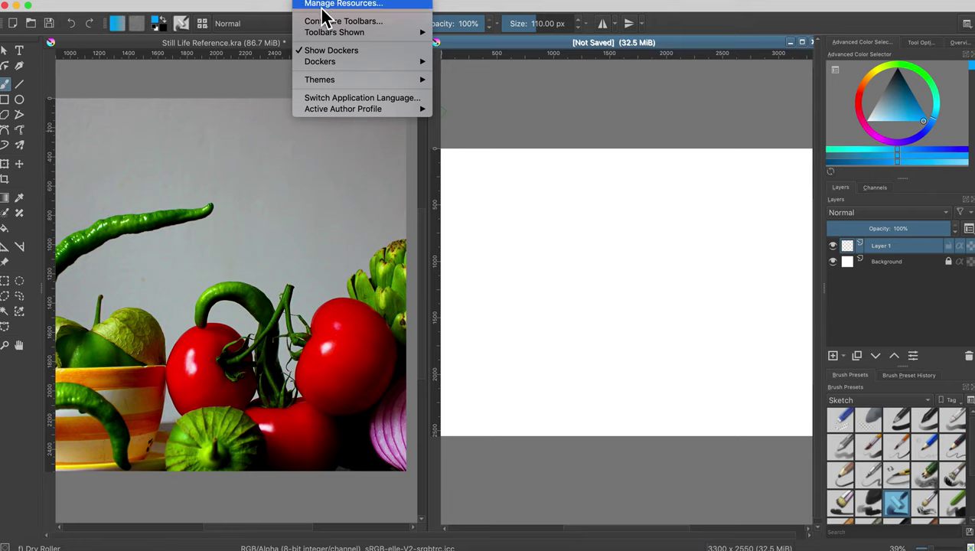
mouse_move(328, 66)
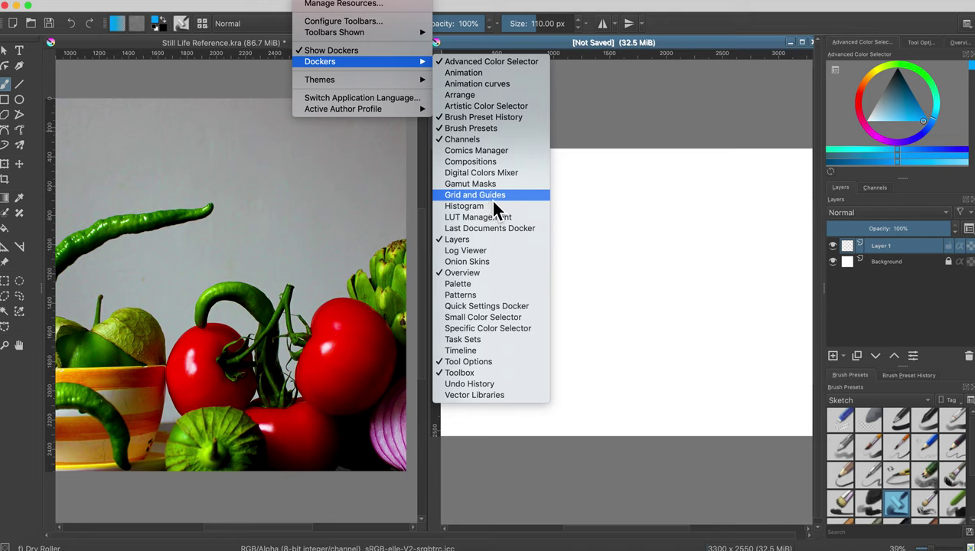
left_click(492, 197)
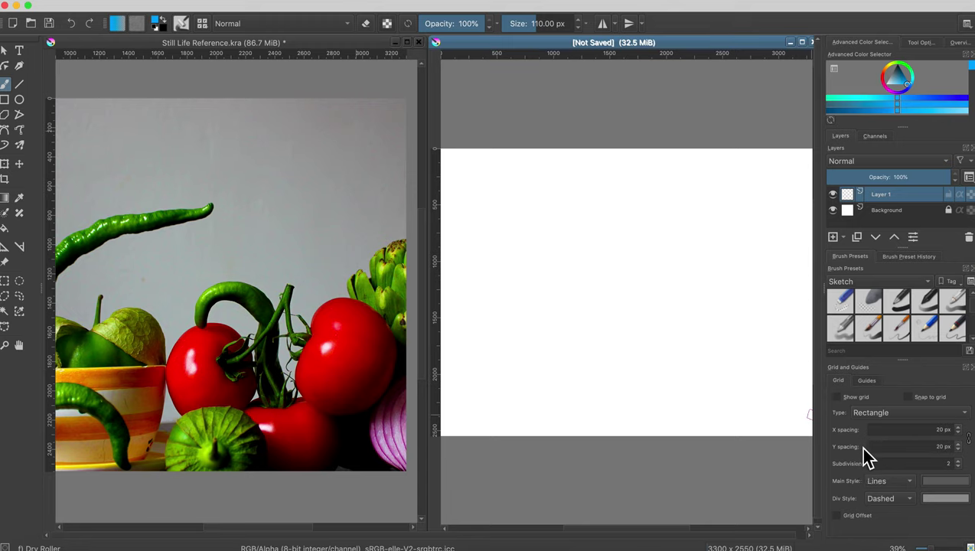
Turn on Show grid for the blank canvas, then for the reference photo.
left_click(836, 397)
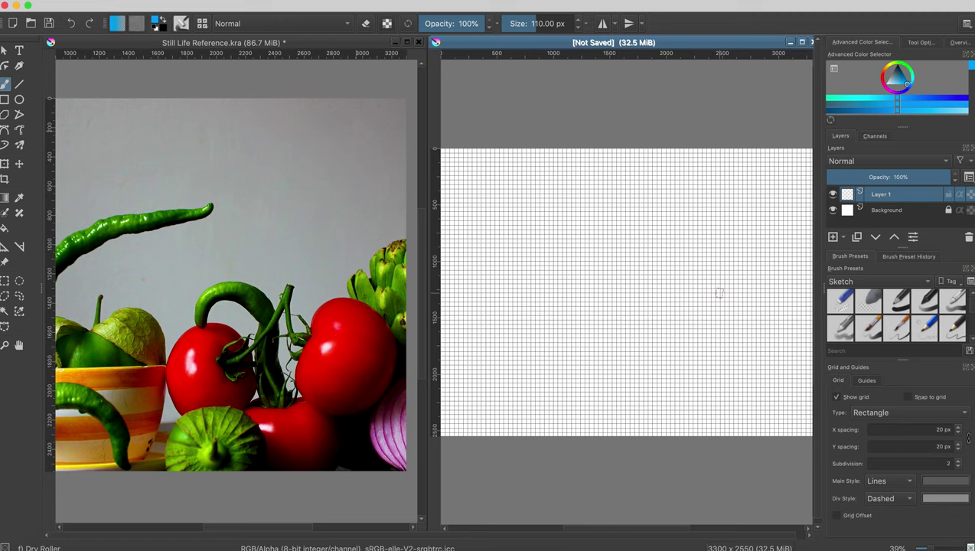
left_click(357, 47)
key("ctrl+t")
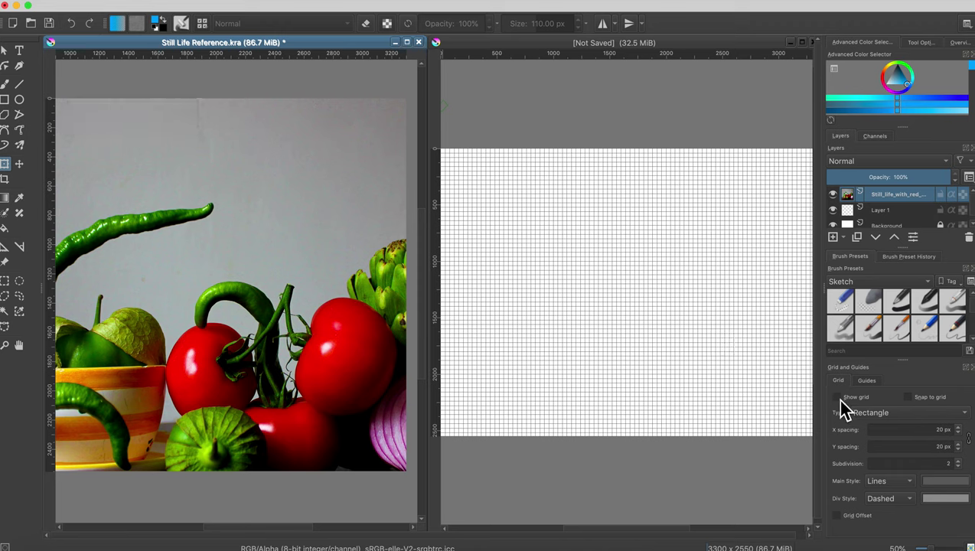
left_click(837, 397)
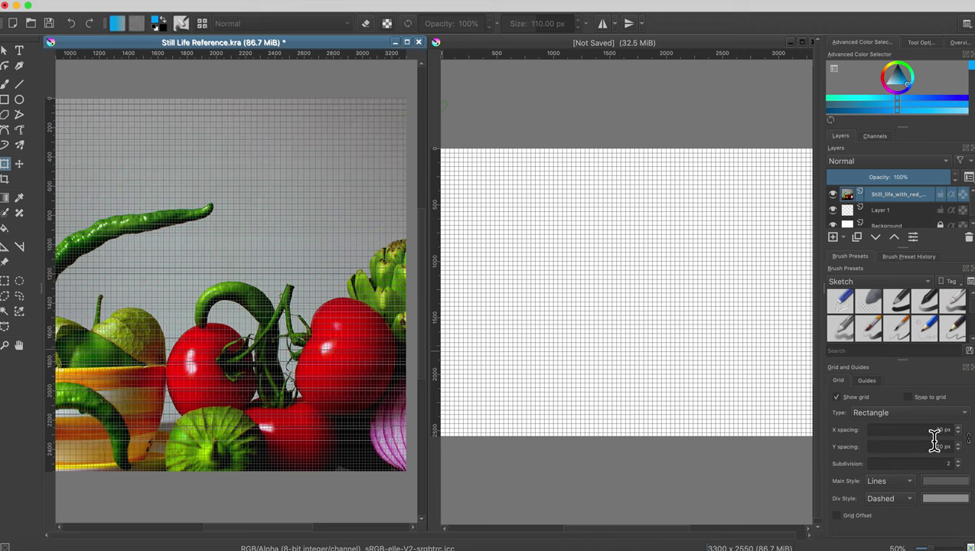
Try reference grid spacings of 100, 200, 300 and 400 px, settling on 350 px.
left_click(942, 430)
type("100")
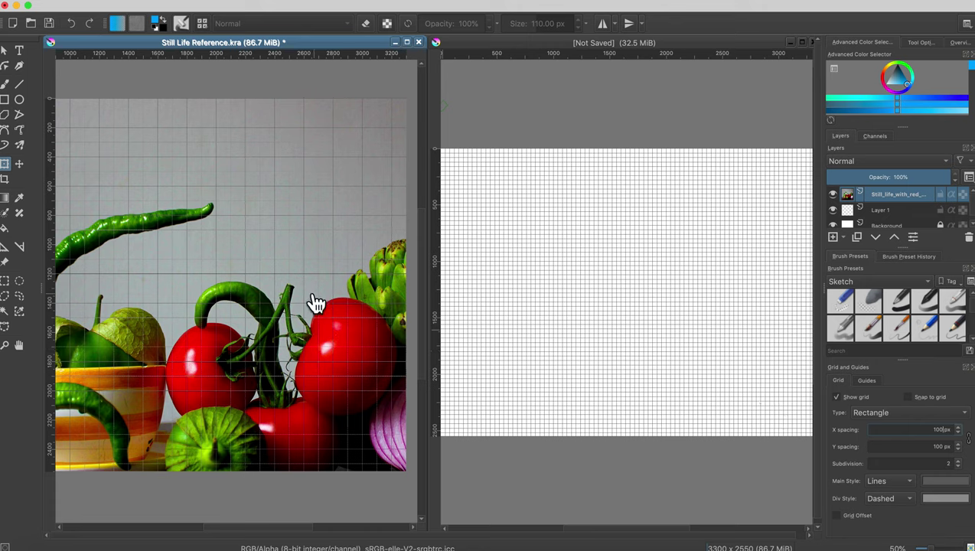
left_click(946, 430)
type("200")
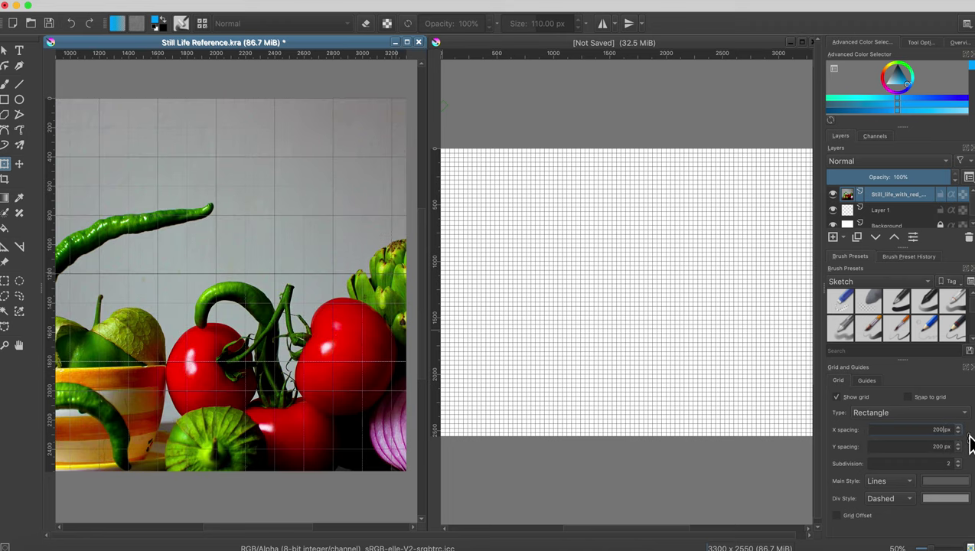
left_click(931, 431)
type("300")
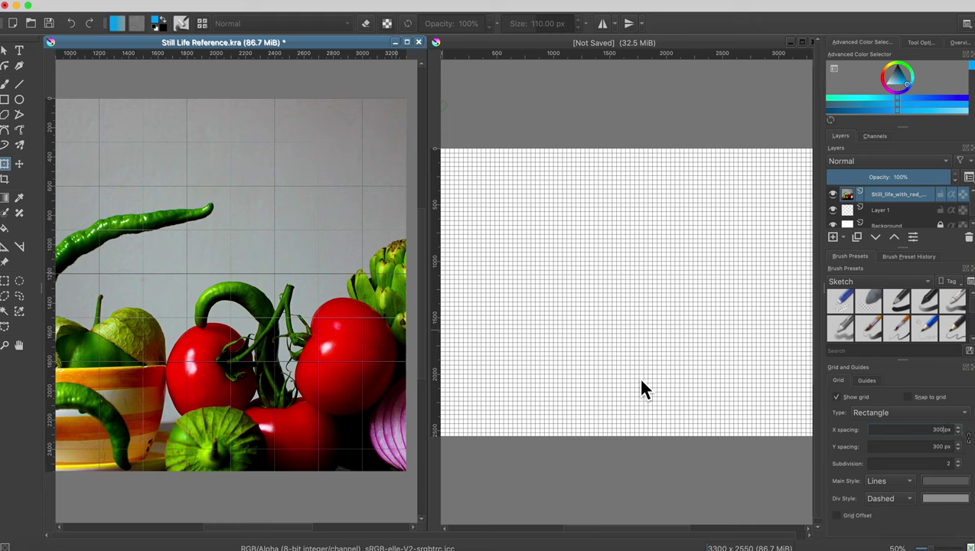
left_click_drag(922, 433, 957, 441)
type("400")
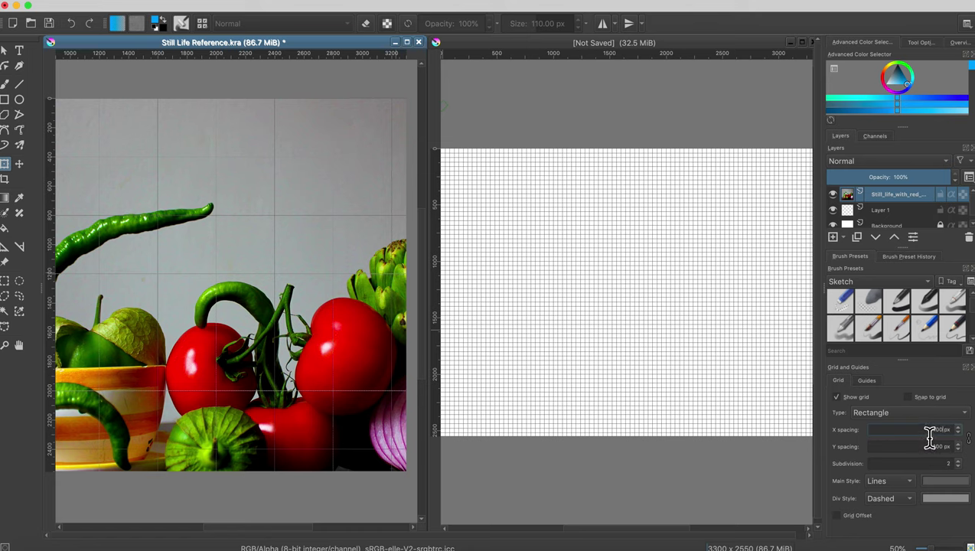
left_click_drag(936, 430, 956, 434)
type("350")
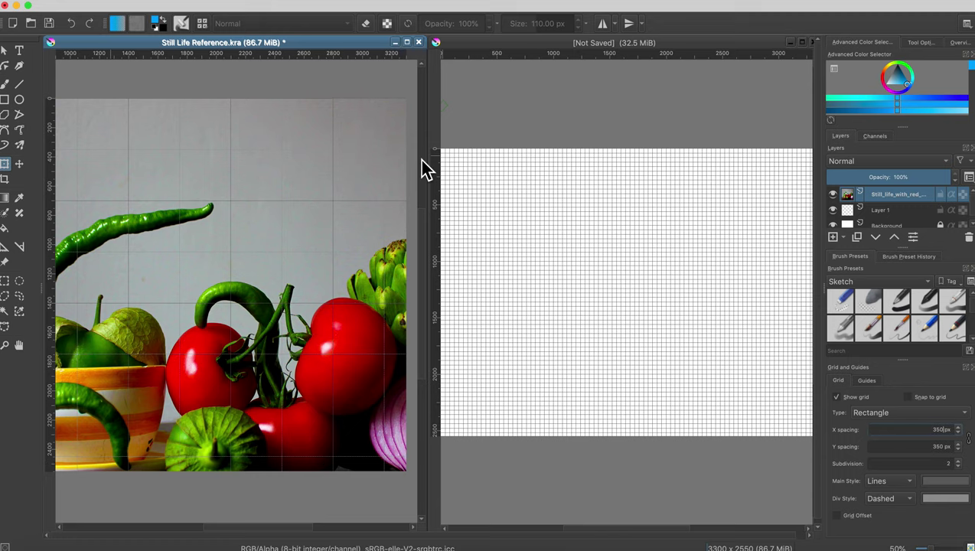
left_click(336, 43)
left_click(74, 4)
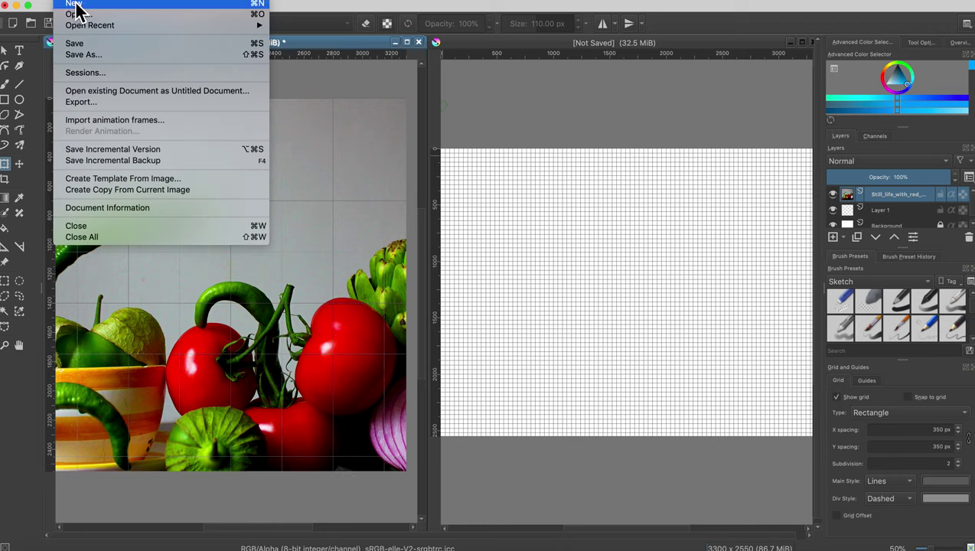
left_click(76, 6)
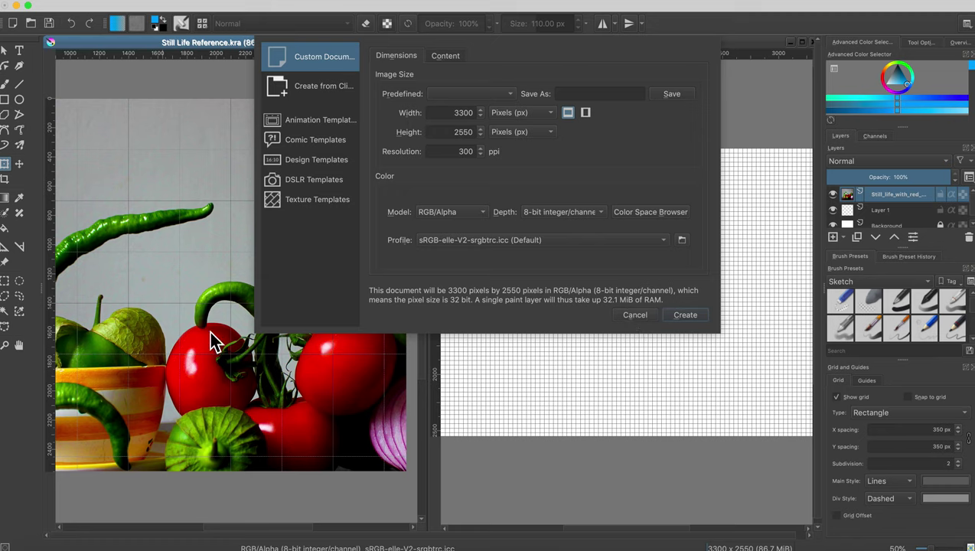
left_click(624, 315)
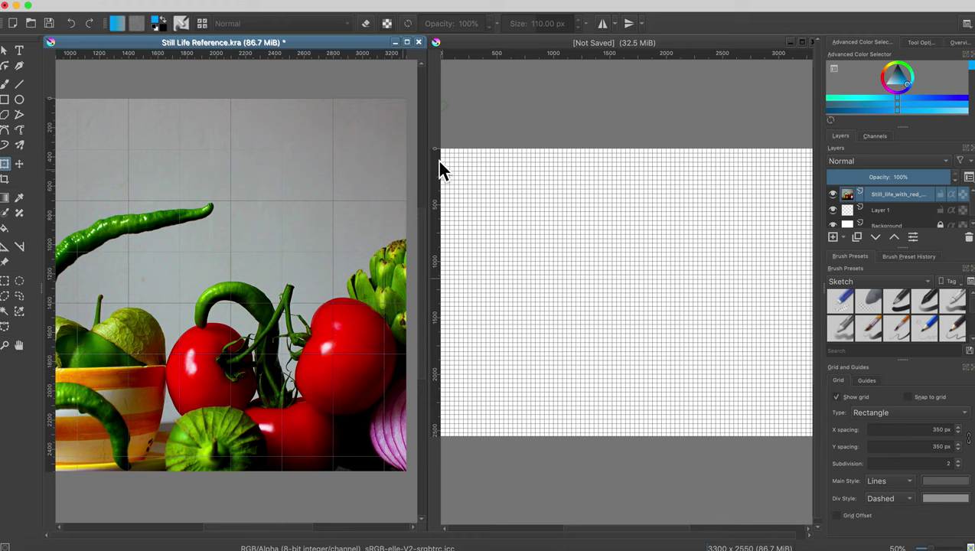
left_click(949, 5)
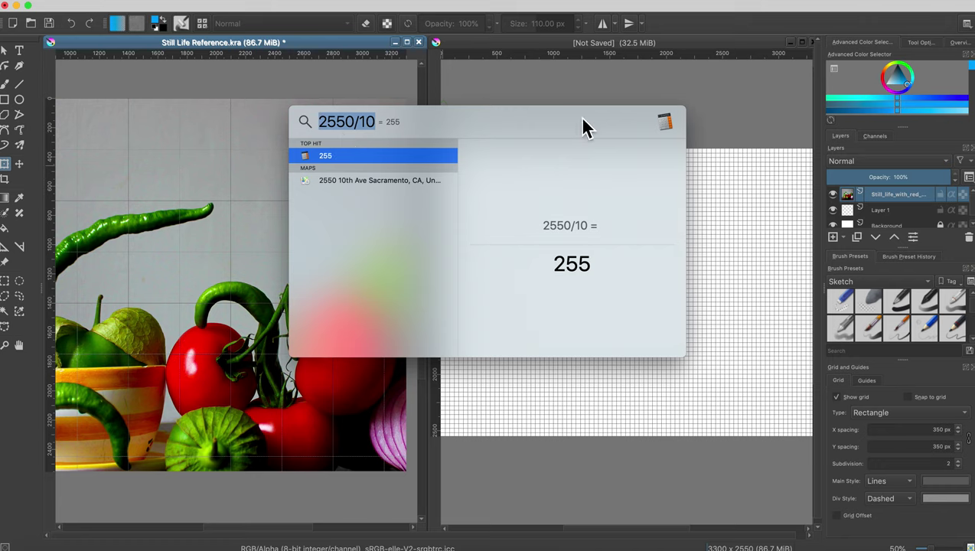
Change the reference photo's grid spacing from 350 to 255 px.
left_click(914, 434)
left_click_drag(915, 434, 956, 432)
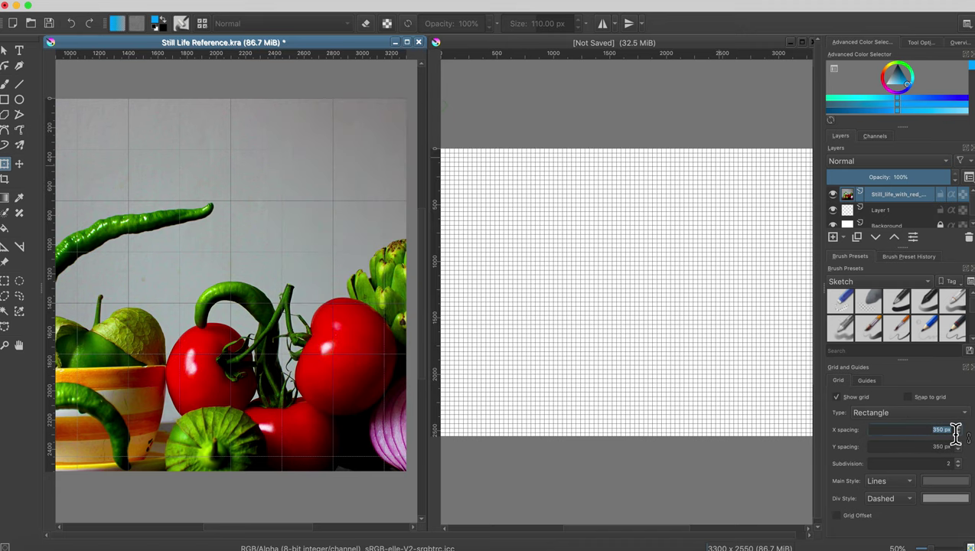
type("255")
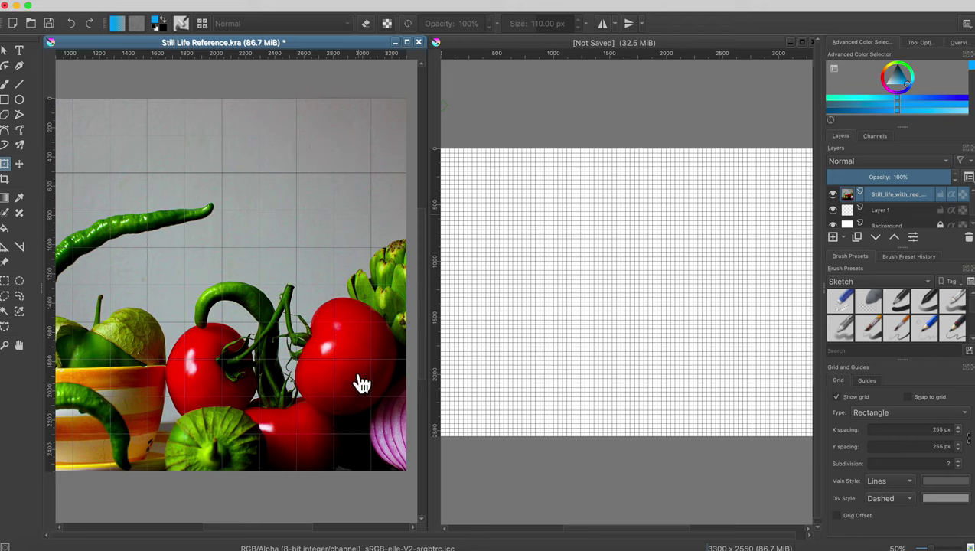
left_click(545, 56)
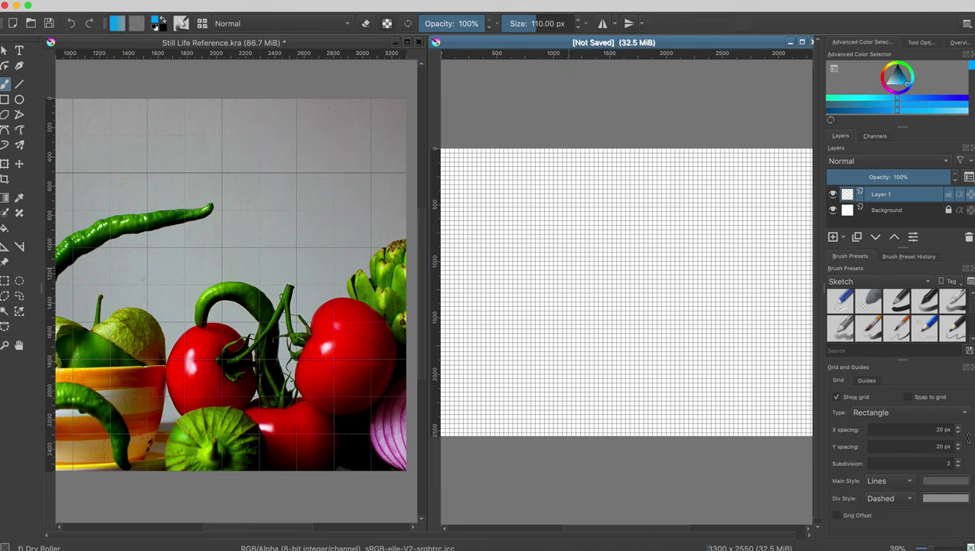
Set the blank canvas grid spacing to 255 px and pan its view slightly.
double_click(940, 429)
type("255")
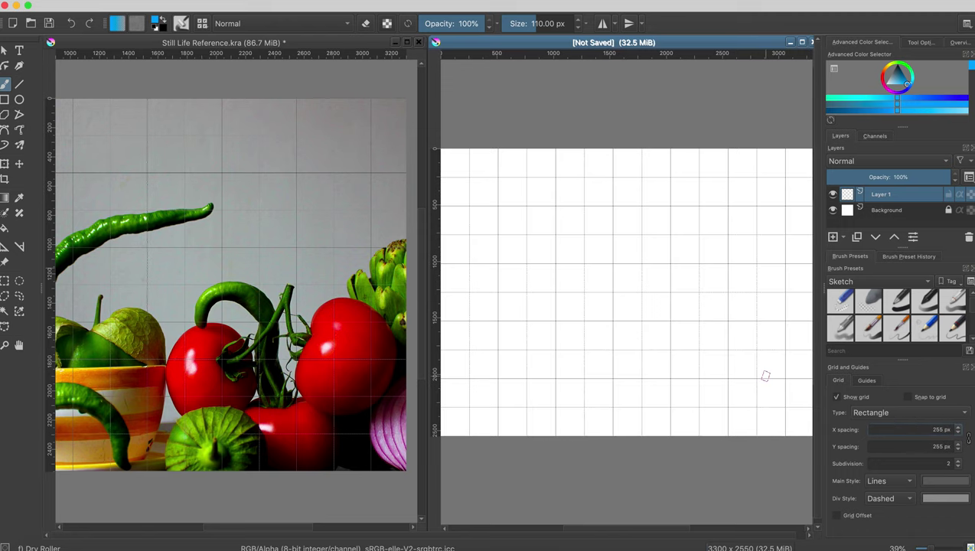
key("Return")
left_click_drag(725, 82, 721, 140)
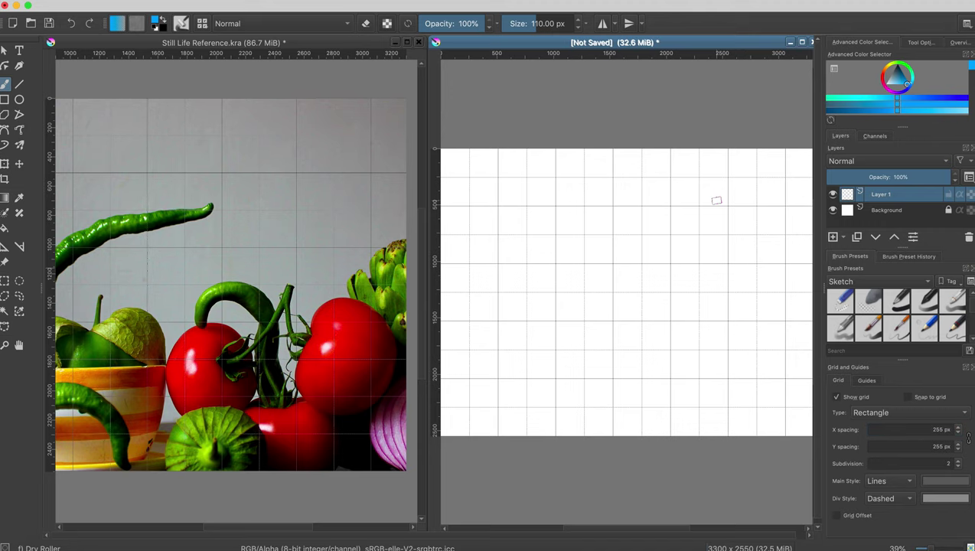
key("space")
mouse_move(746, 276)
left_mouse_down()
mouse_move(649, 268)
mouse_move(708, 272)
left_mouse_up()
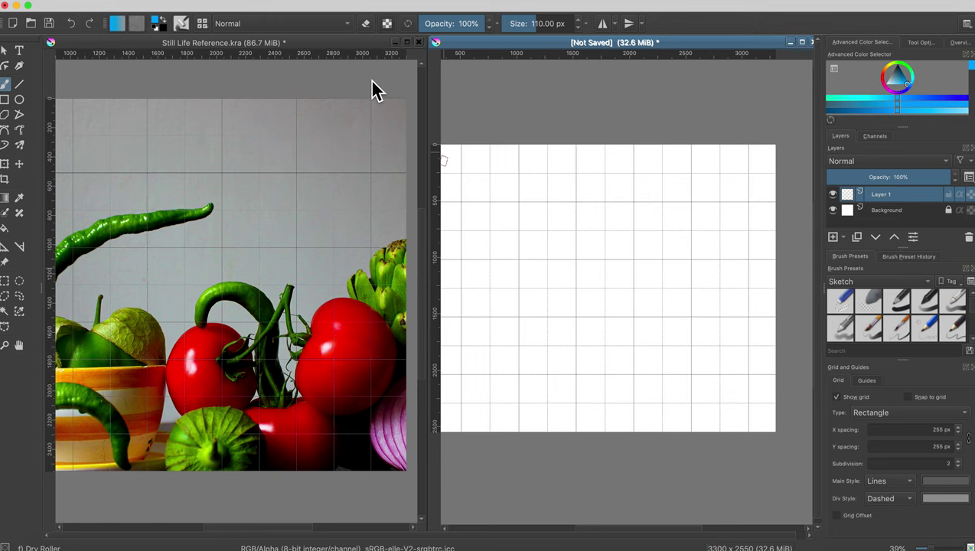
Zoom the blank canvas to 50% to match the reference, then zoom the reference to 100%.
left_click(352, 46)
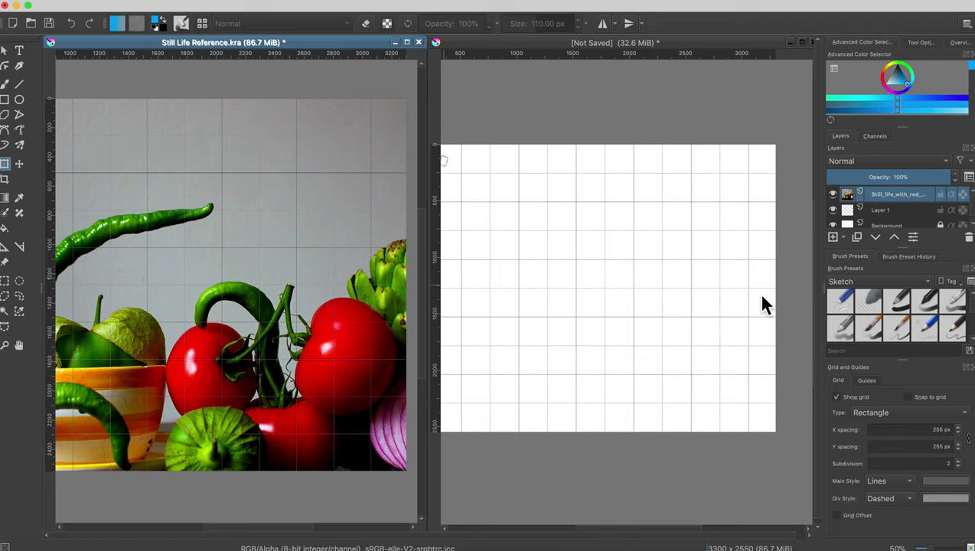
left_click(682, 120)
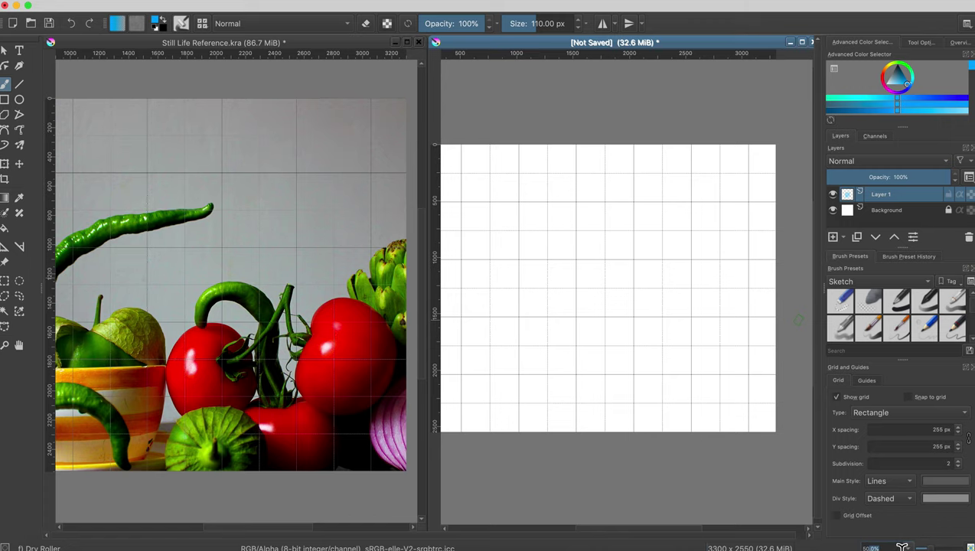
left_click(903, 548)
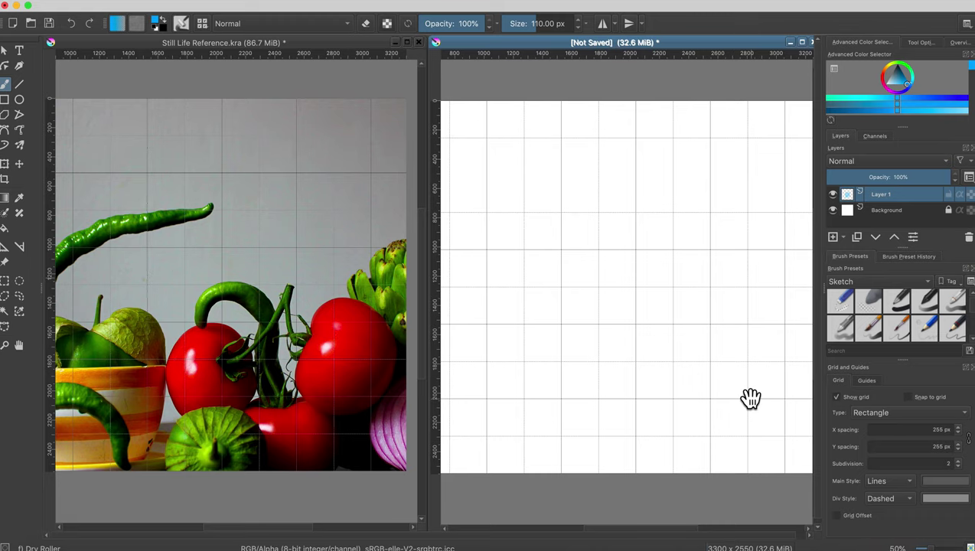
mouse_move(751, 398)
left_mouse_down()
mouse_move(691, 395)
mouse_move(733, 401)
left_mouse_up()
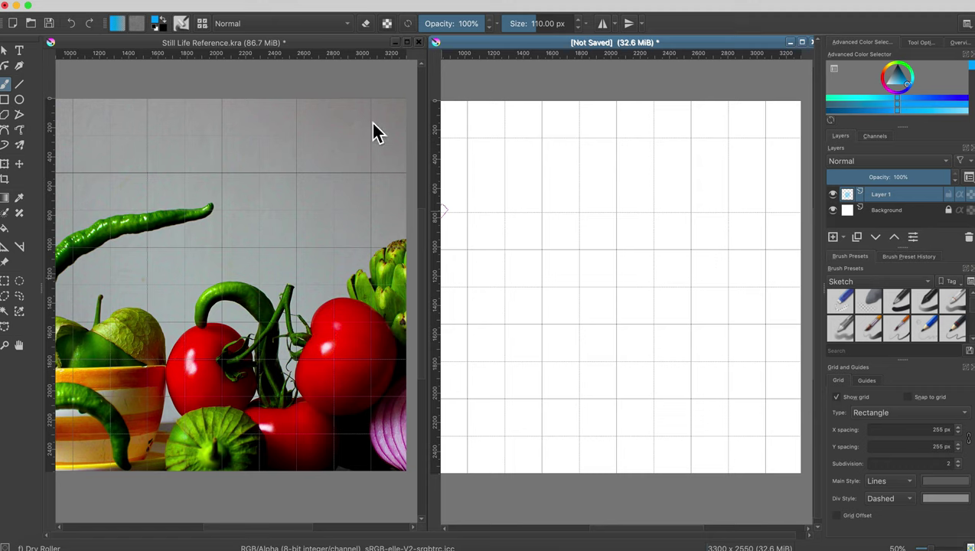
left_click(378, 93)
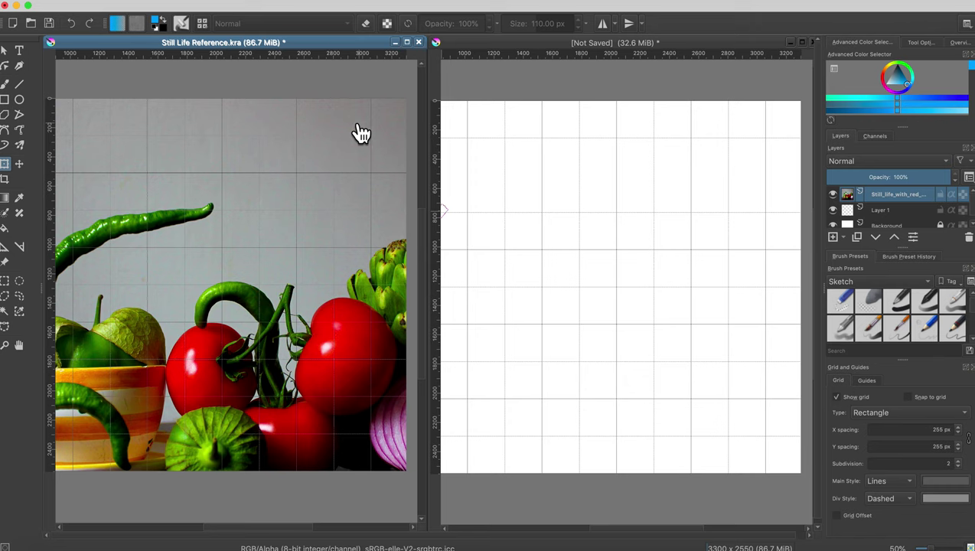
key("1")
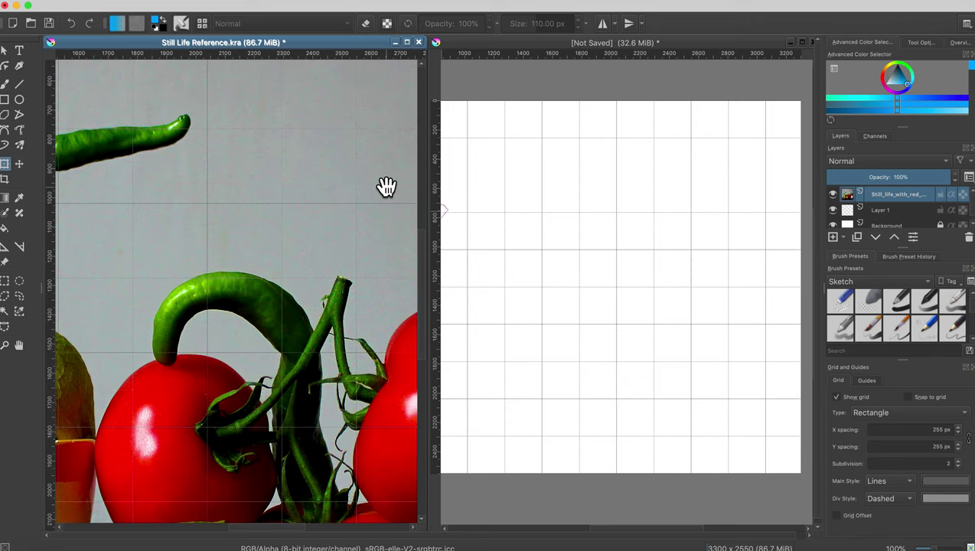
Pan the reference photo to bring the artichoke area into view.
left_click_drag(387, 187, 205, 352)
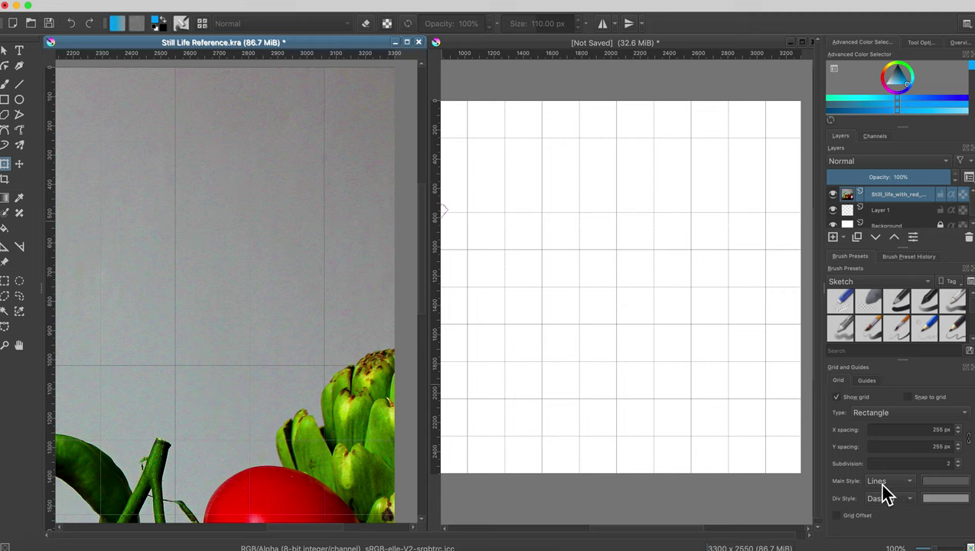
Change the main grid line colour to a bright turquoise.
left_click(932, 481)
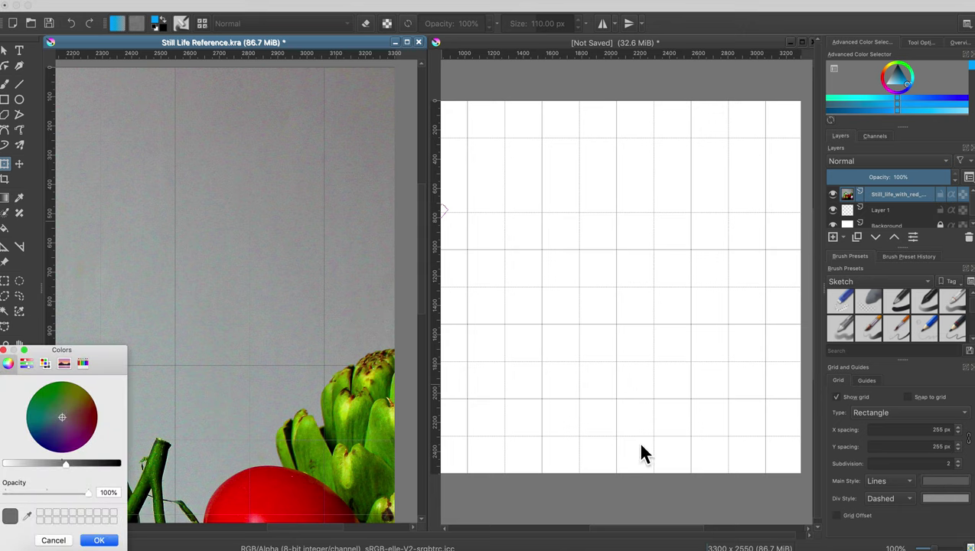
left_click(46, 388)
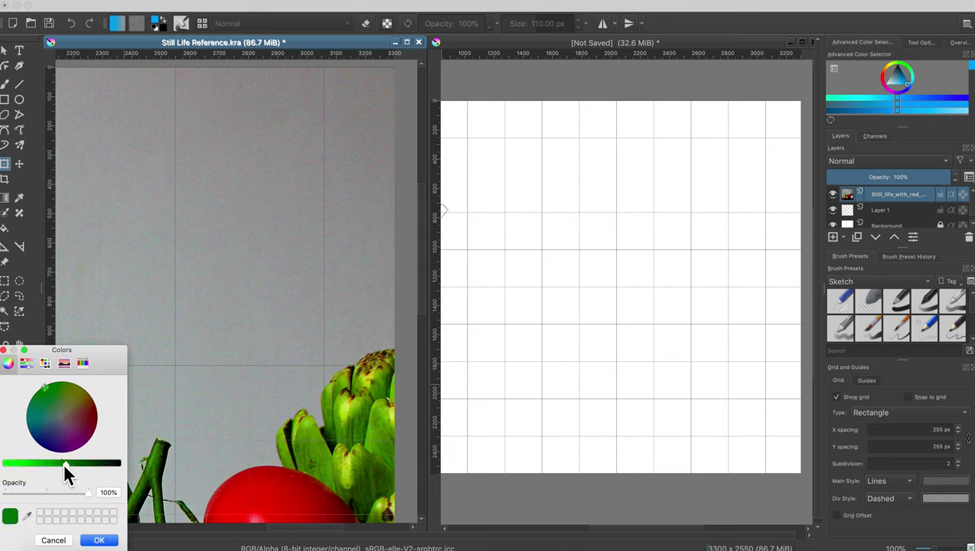
left_click_drag(64, 466, 29, 478)
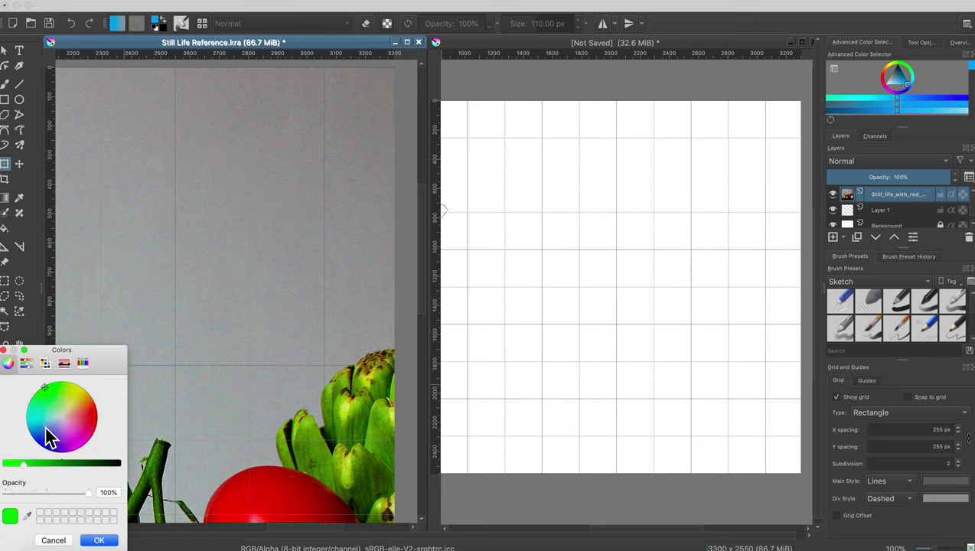
left_click_drag(47, 436, 29, 416)
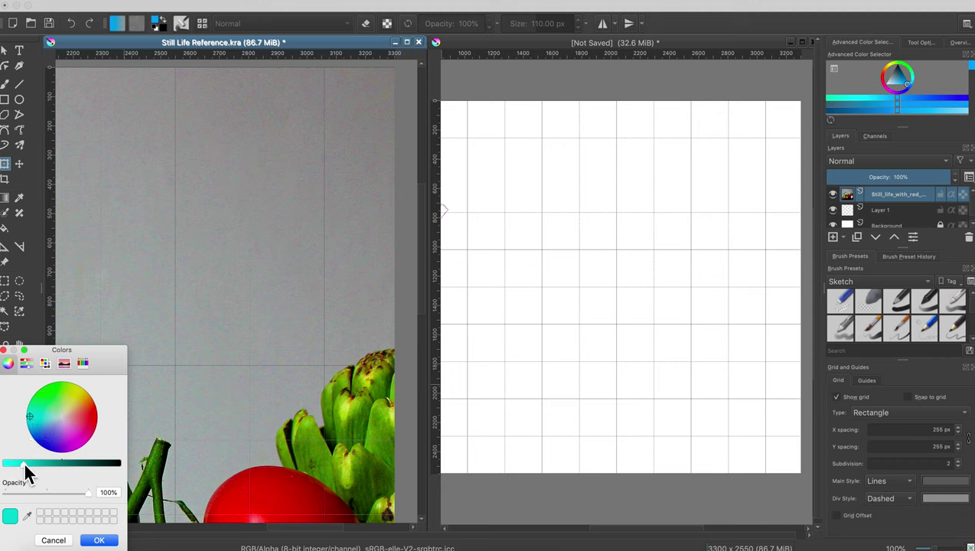
left_click_drag(27, 471, 4, 464)
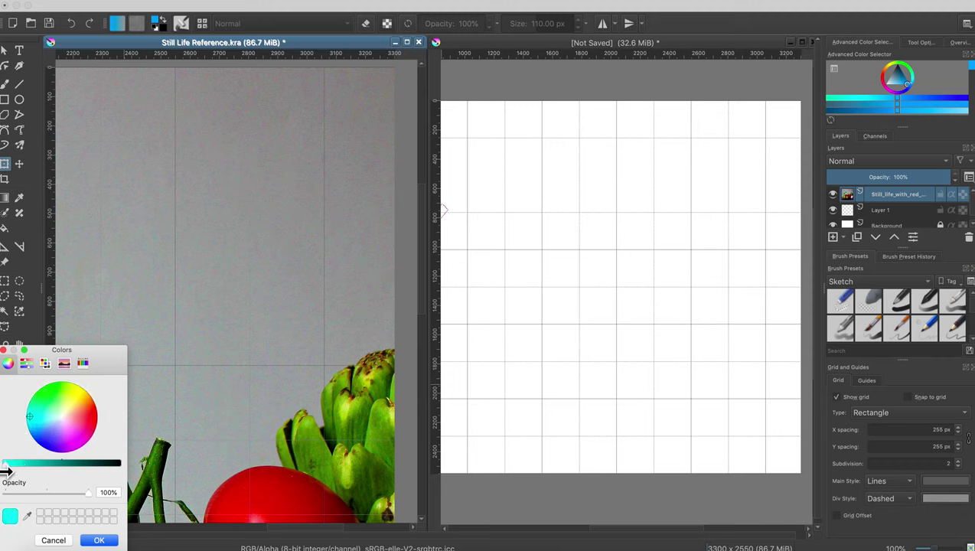
left_click(98, 541)
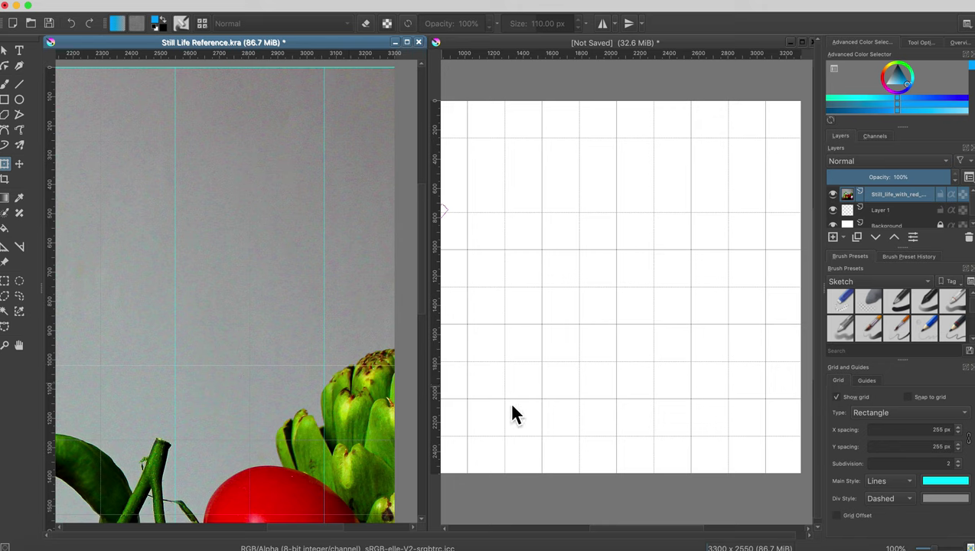
Change the subdivision grid line colour to turquoise as well.
left_click(957, 505)
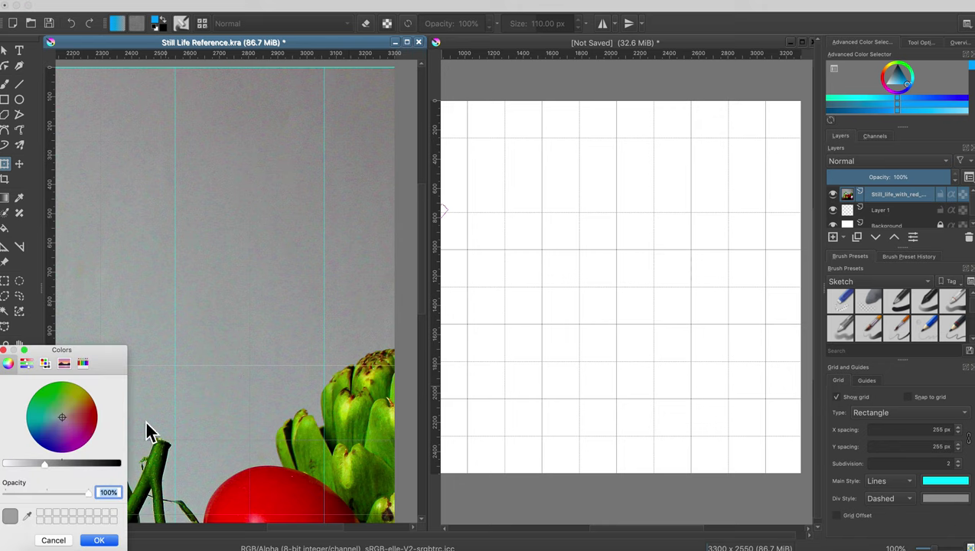
left_click_drag(65, 429, 3, 482)
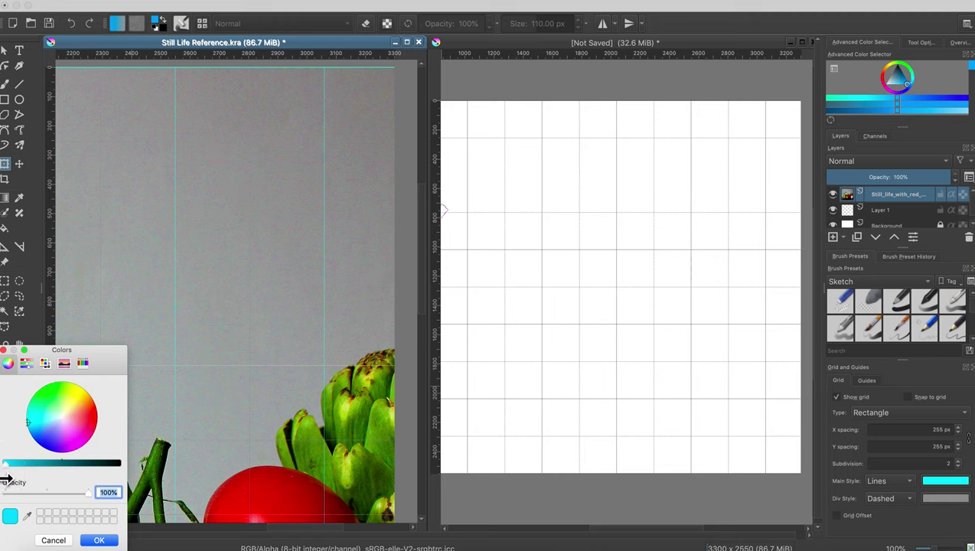
left_click(99, 541)
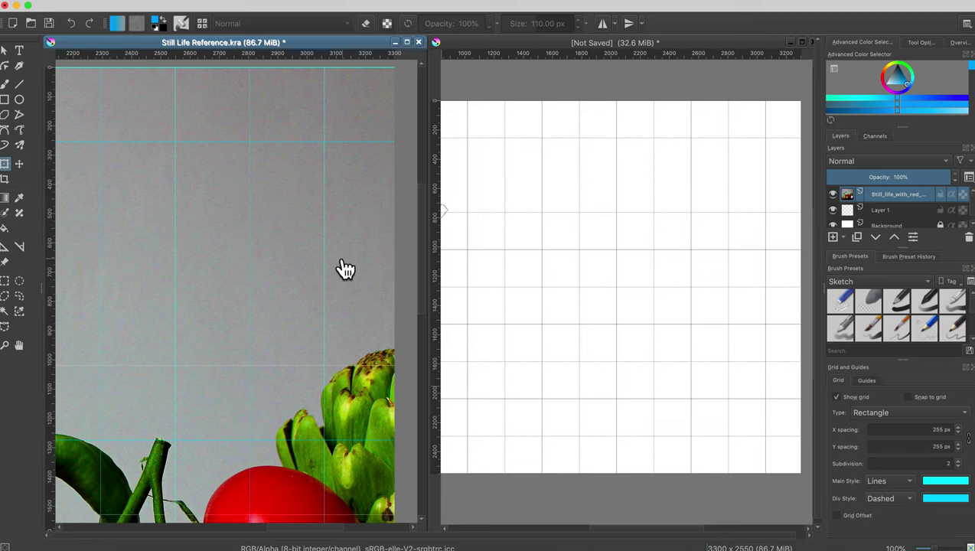
Zoom the reference photo to 141% and frame its top-right corner above the artichoke.
scroll(346, 268, "up", 1)
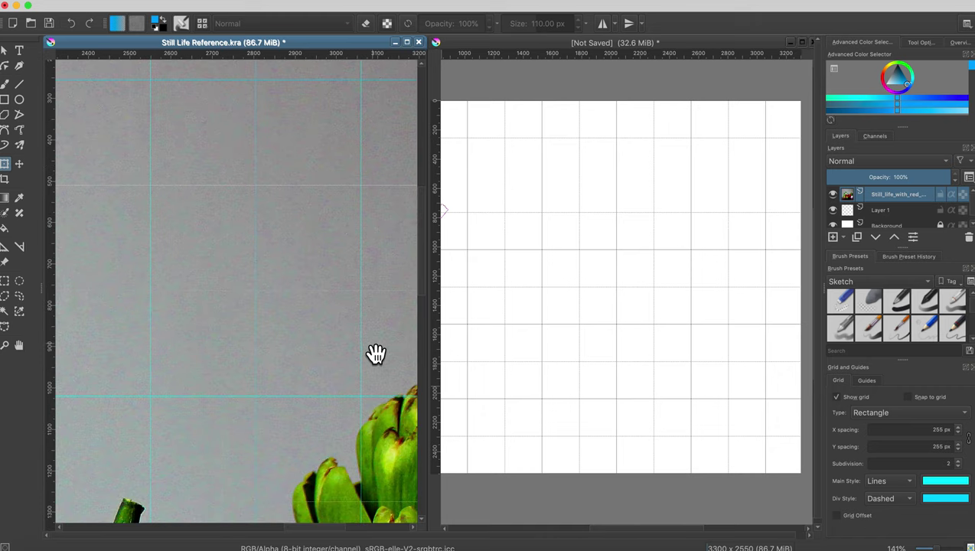
left_click_drag(372, 343, 278, 459)
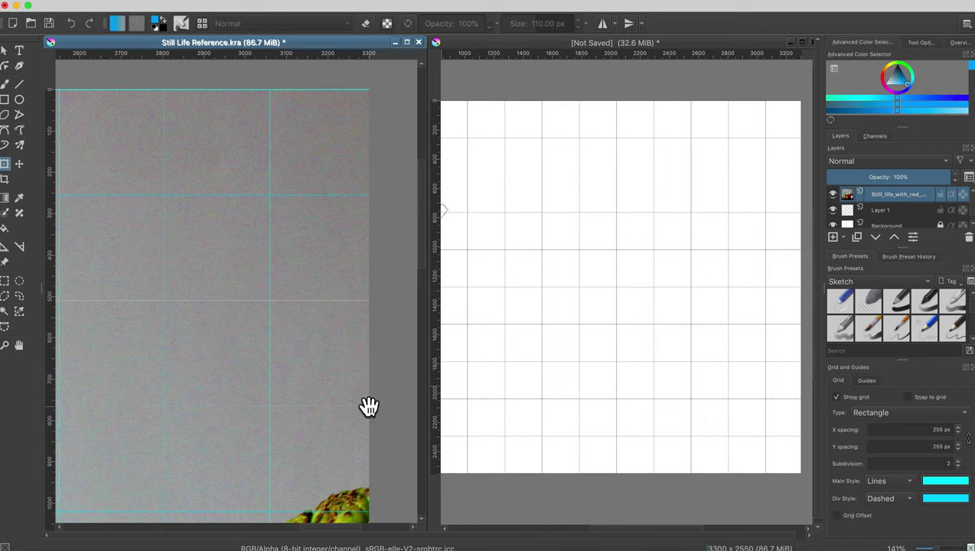
left_click_drag(369, 405, 387, 400)
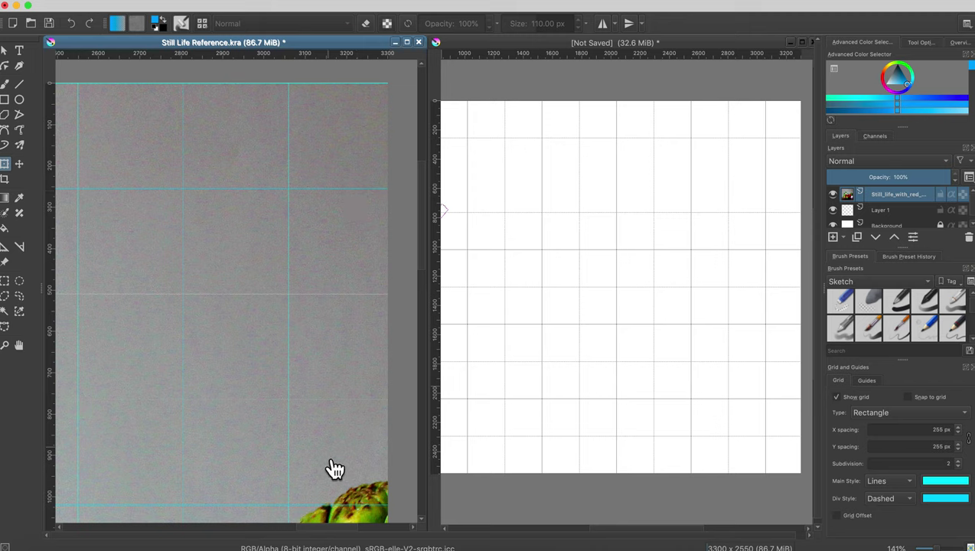
left_click_drag(336, 464, 327, 377)
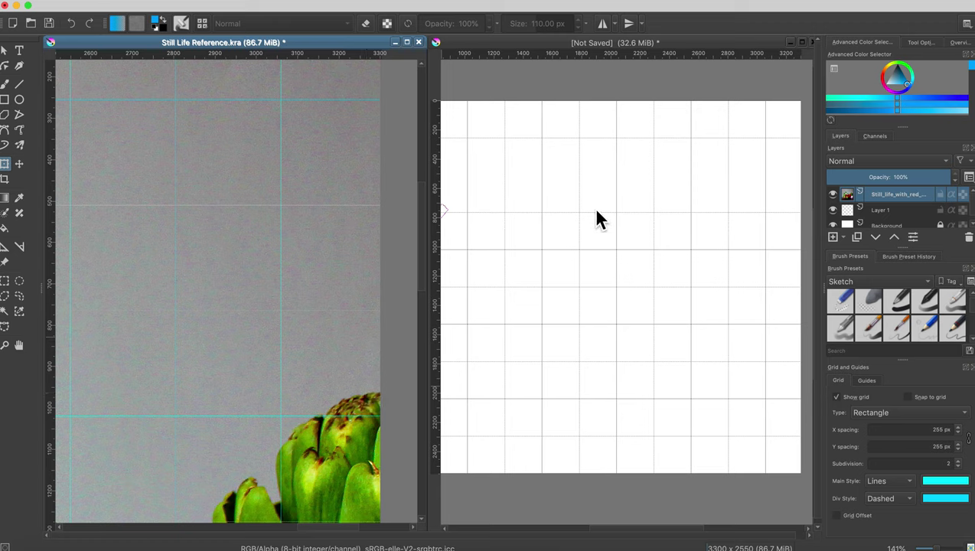
Make the blank canvas the active document and zoom it to 141%.
left_click(660, 93)
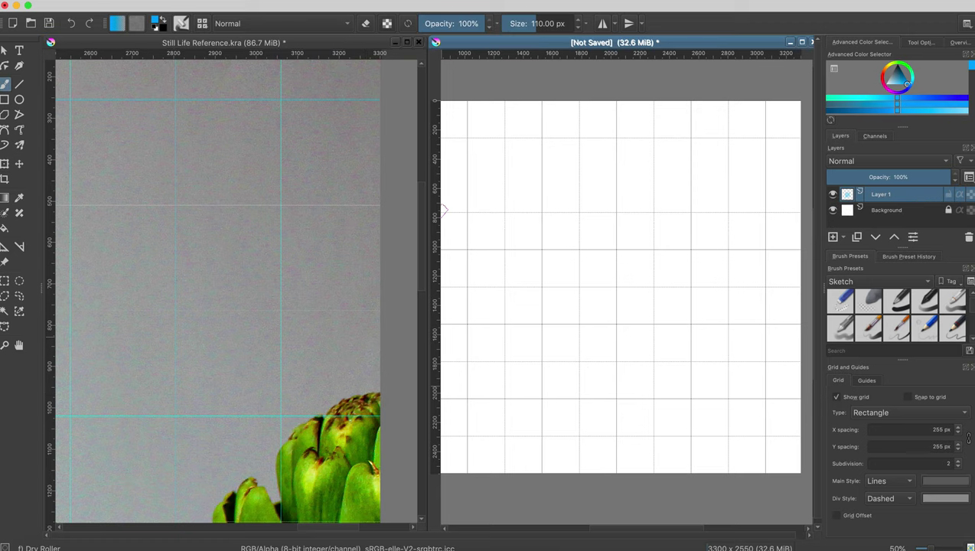
left_click(390, 111)
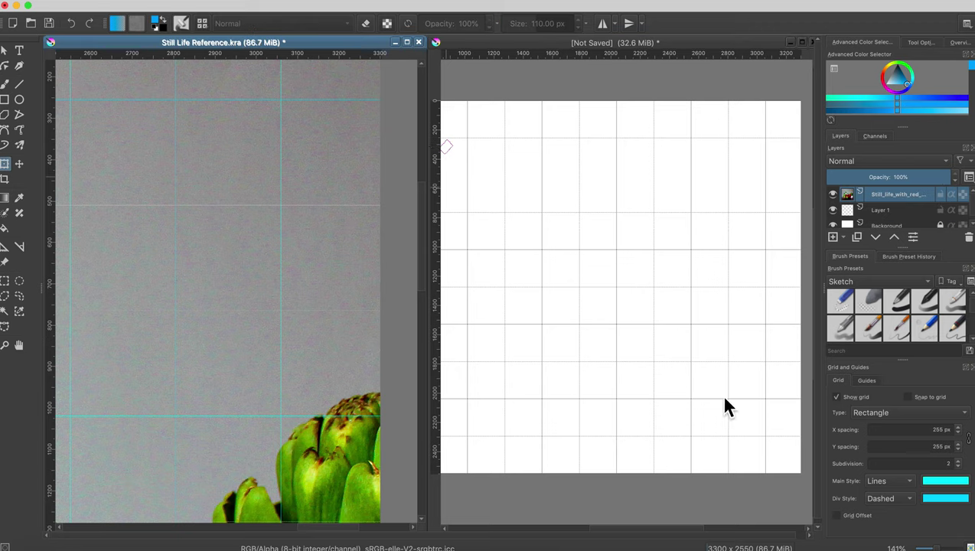
left_click(697, 92)
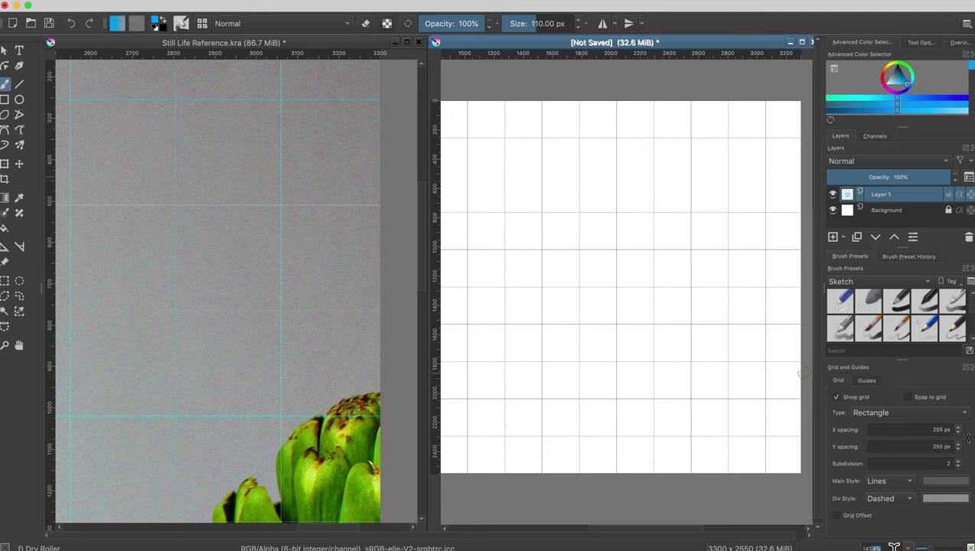
key("plus")
key("plus")
key("plus")
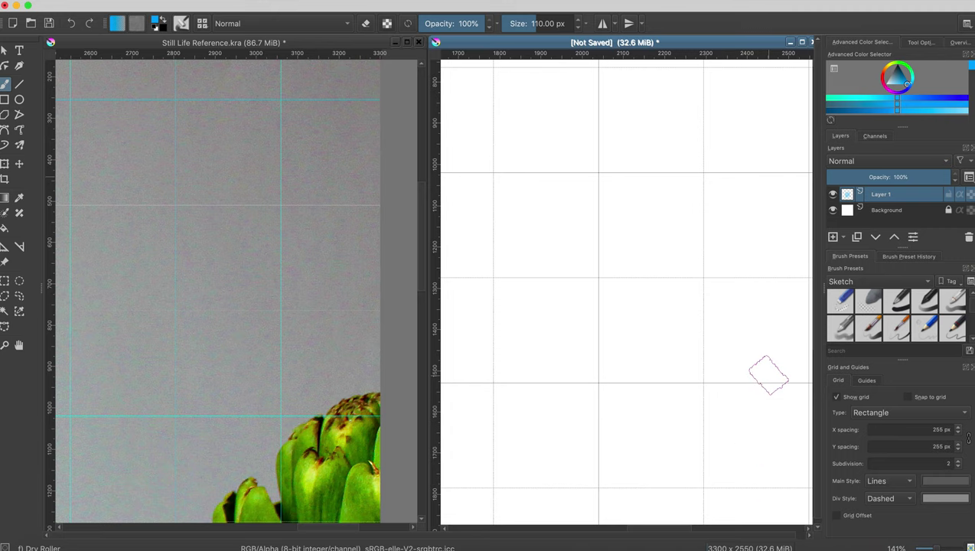
Pan the blank canvas to its top-right corner, matching the reference photo's framing.
left_click_drag(764, 374, 540, 463)
left_click_drag(694, 312, 562, 525)
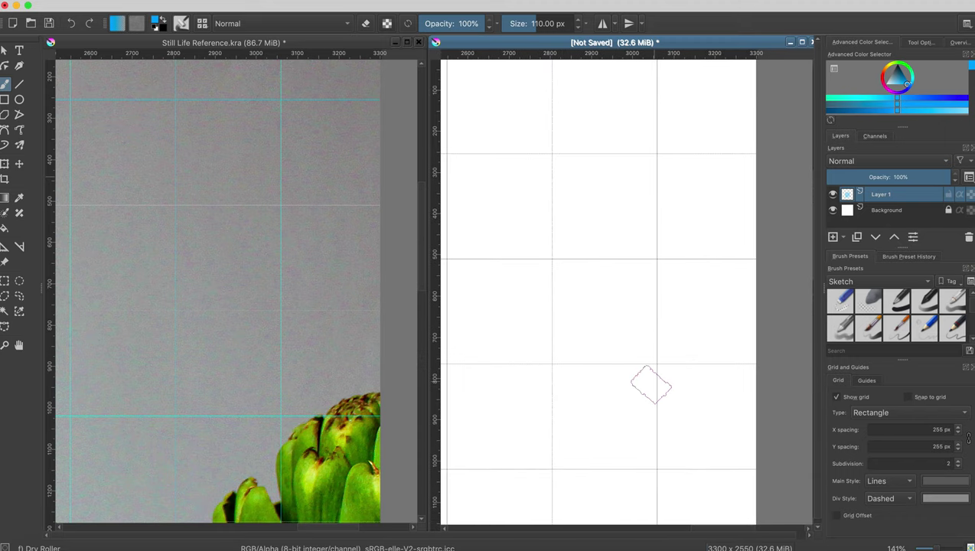
mouse_move(658, 375)
left_mouse_down()
mouse_move(643, 410)
mouse_move(655, 416)
mouse_move(664, 396)
left_mouse_up()
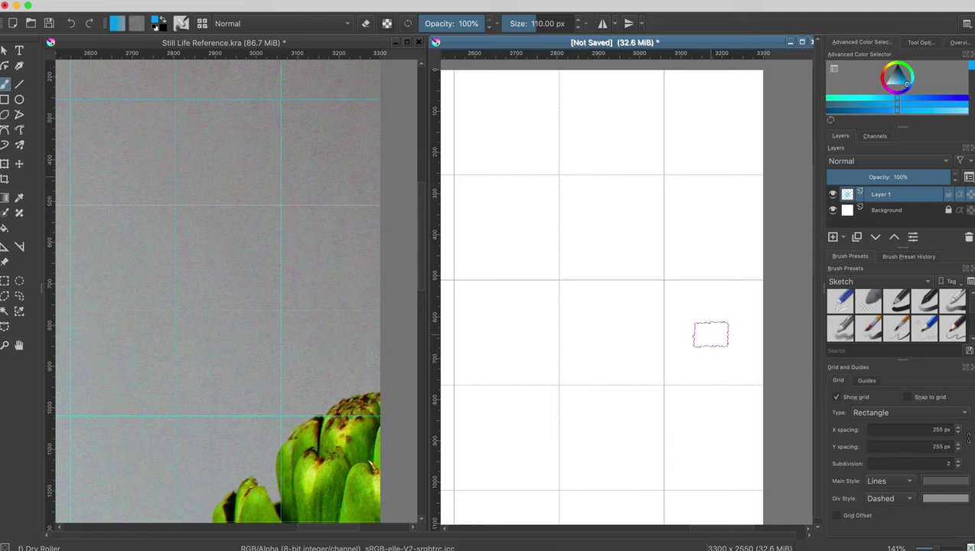
mouse_move(712, 444)
left_mouse_down()
mouse_move(718, 374)
mouse_move(725, 414)
mouse_move(731, 371)
left_mouse_up()
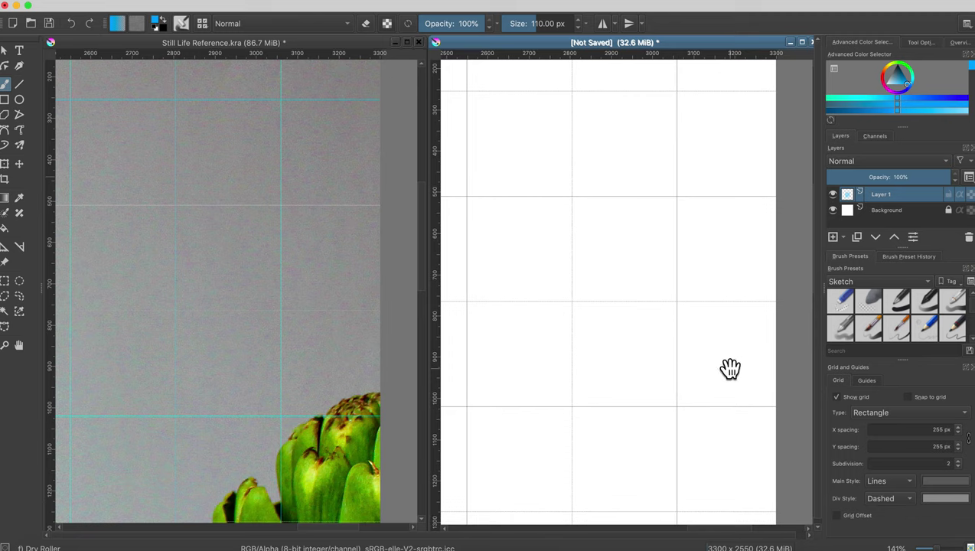